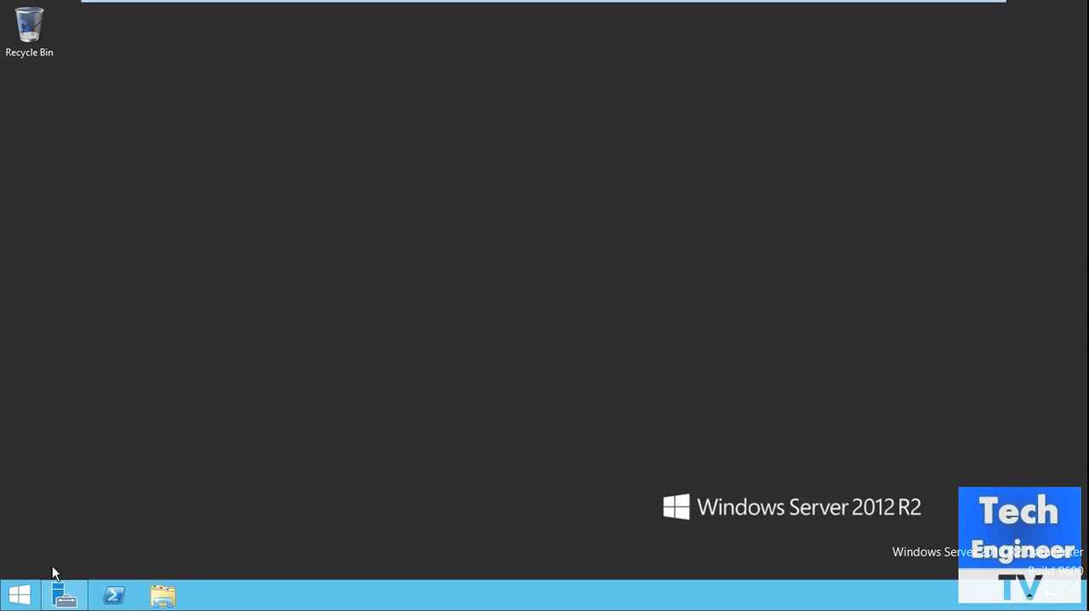
Step: Open the file location of the Command Prompt entry from the full apps list
{"action": "left_click", "coordinate": [19, 594]}
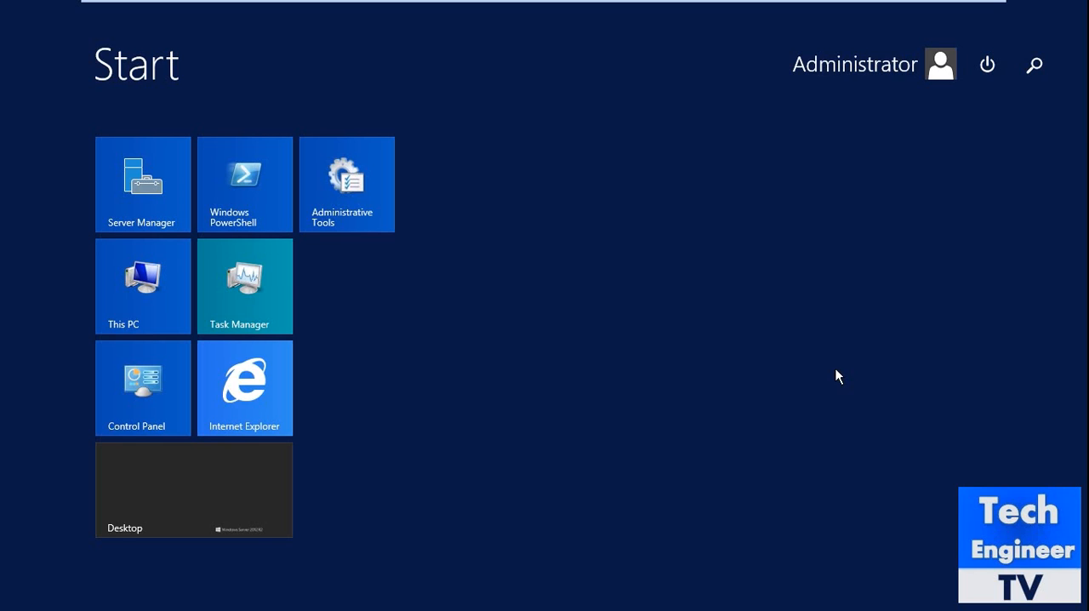
{"action": "right_click", "coordinate": [651, 306]}
{"action": "left_click", "coordinate": [107, 569]}
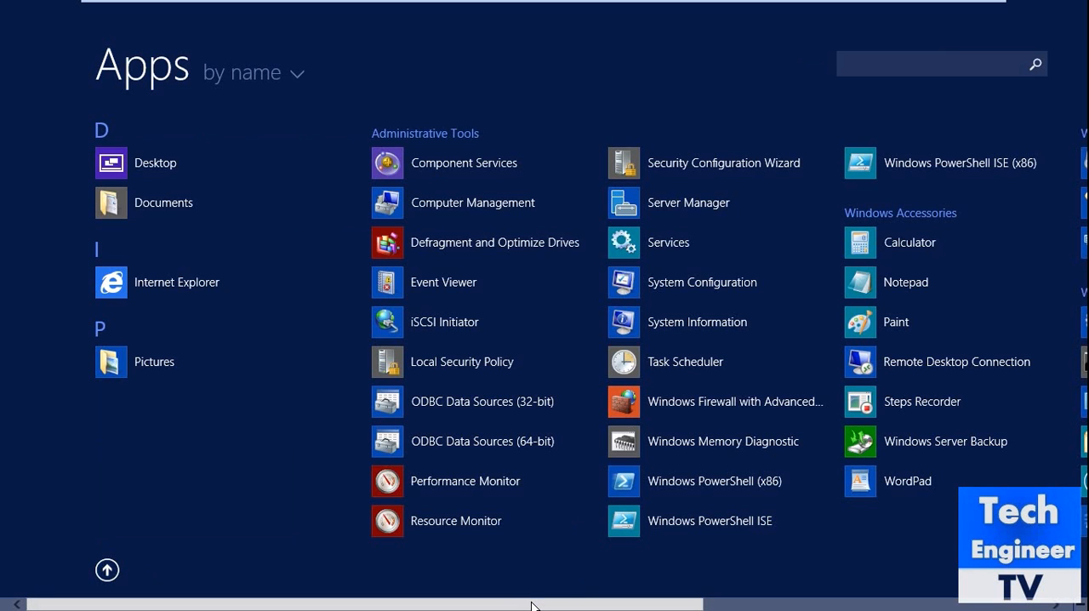
{"action": "left_click_drag", "start_coordinate": [533, 606], "coordinate": [932, 609]}
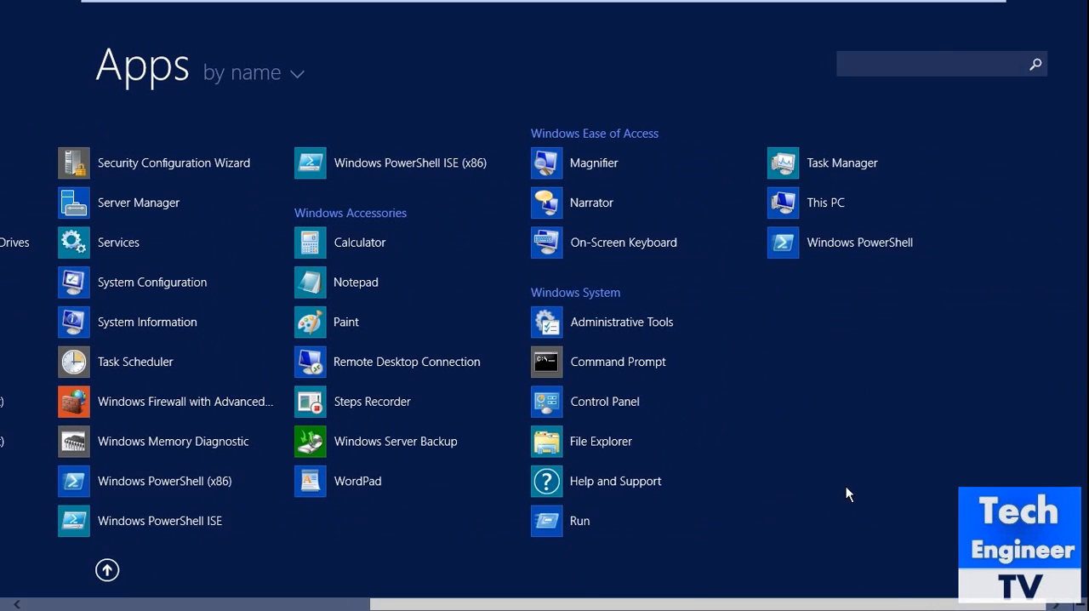
{"action": "right_click", "coordinate": [628, 371]}
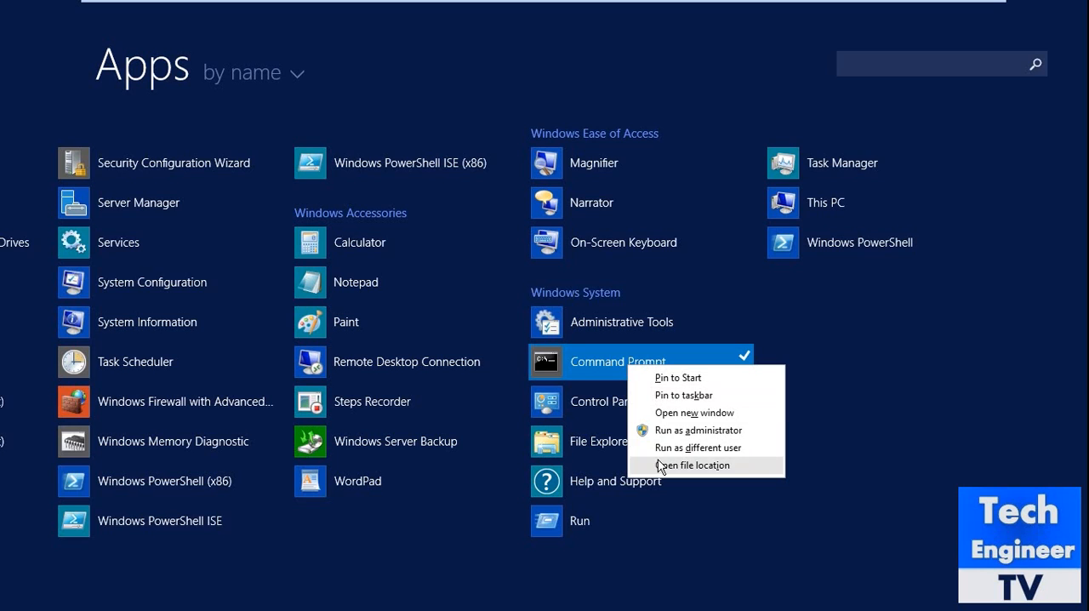
{"action": "left_click", "coordinate": [661, 465]}
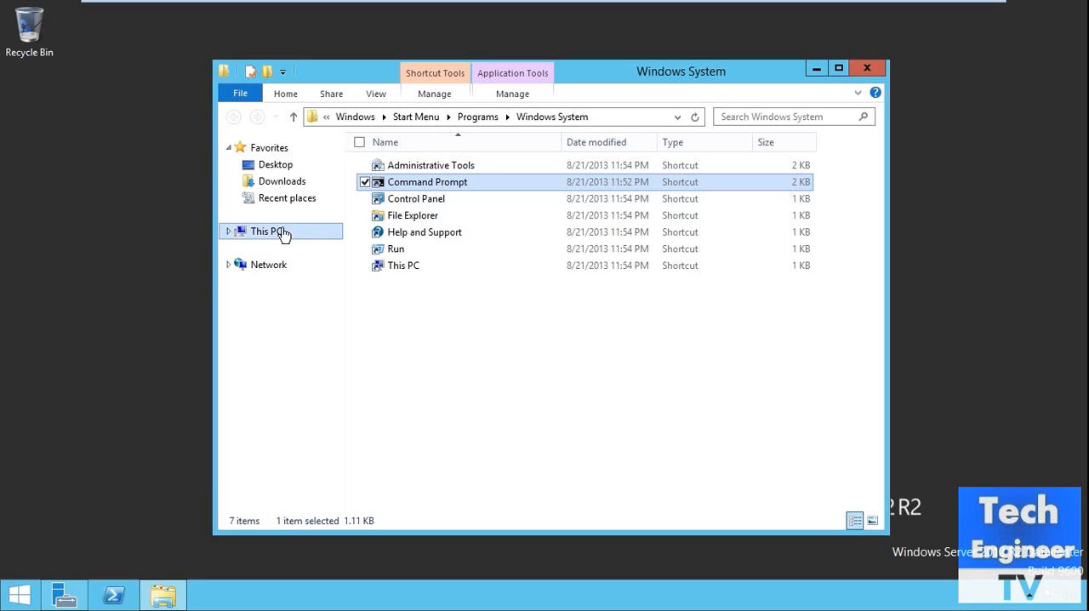
Step: View This PC in the open file window and close the window
{"action": "left_click", "coordinate": [259, 233]}
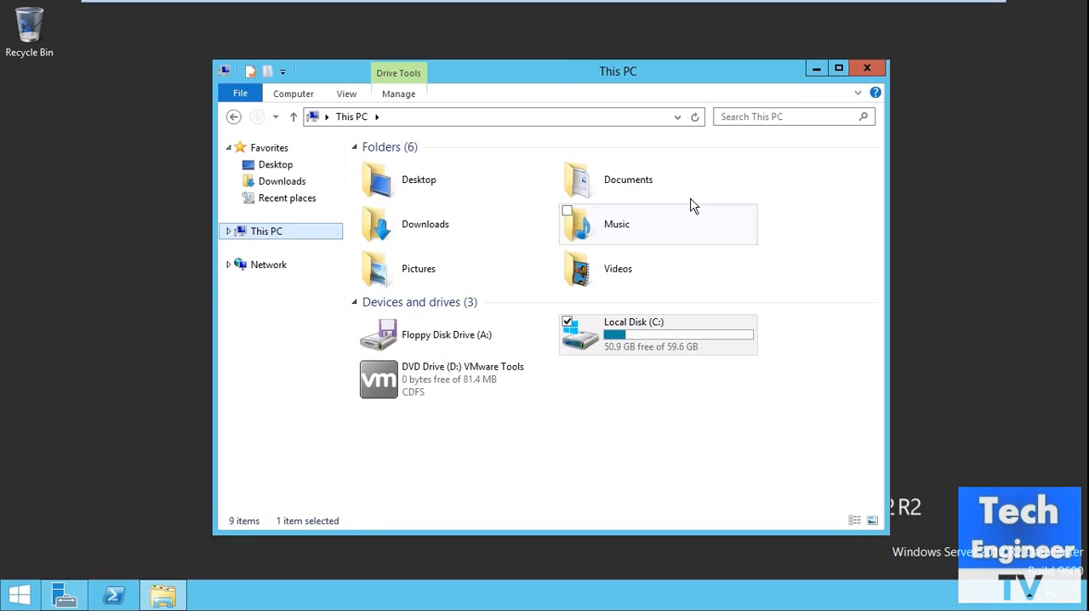
{"action": "left_click", "coordinate": [867, 68]}
Step: Browse the full apps list and its zoomed-out category overview, jump to group D, and return to the desktop
{"action": "left_click", "coordinate": [24, 600]}
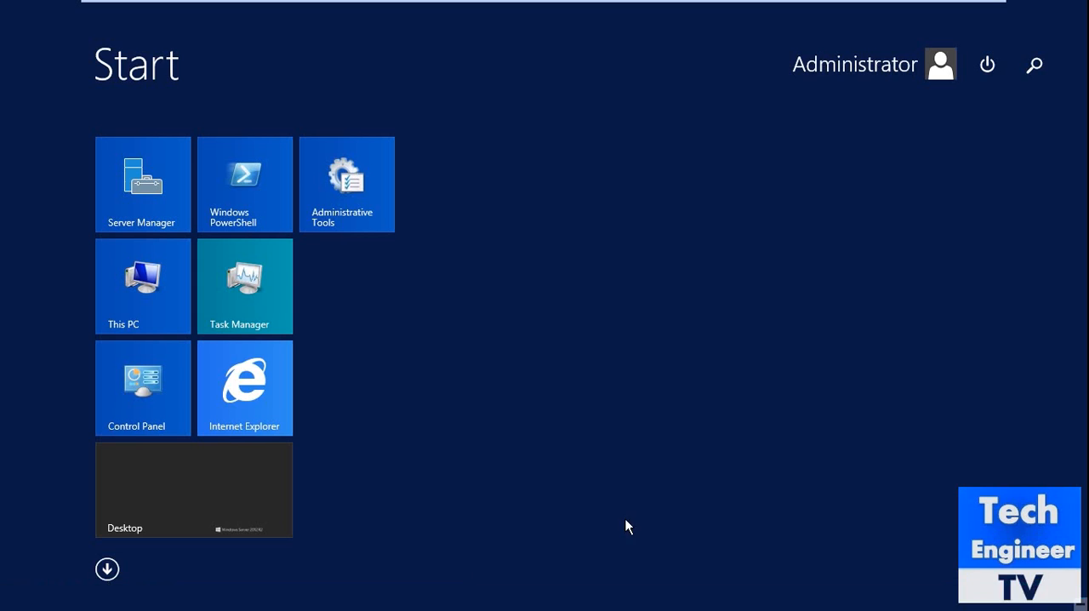
{"action": "left_click", "coordinate": [107, 569]}
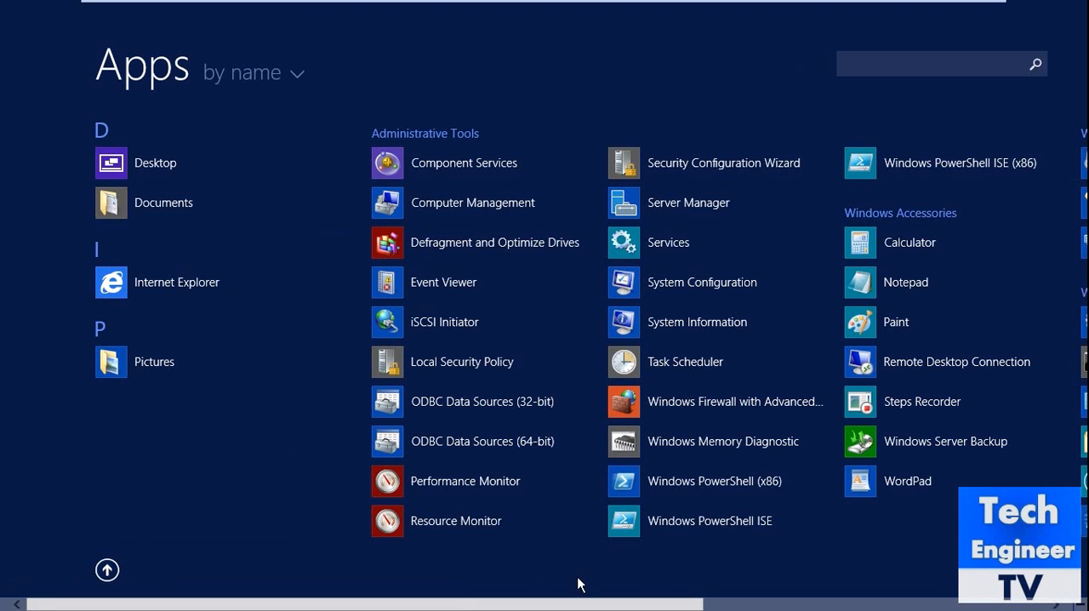
{"action": "left_click", "coordinate": [1080, 605]}
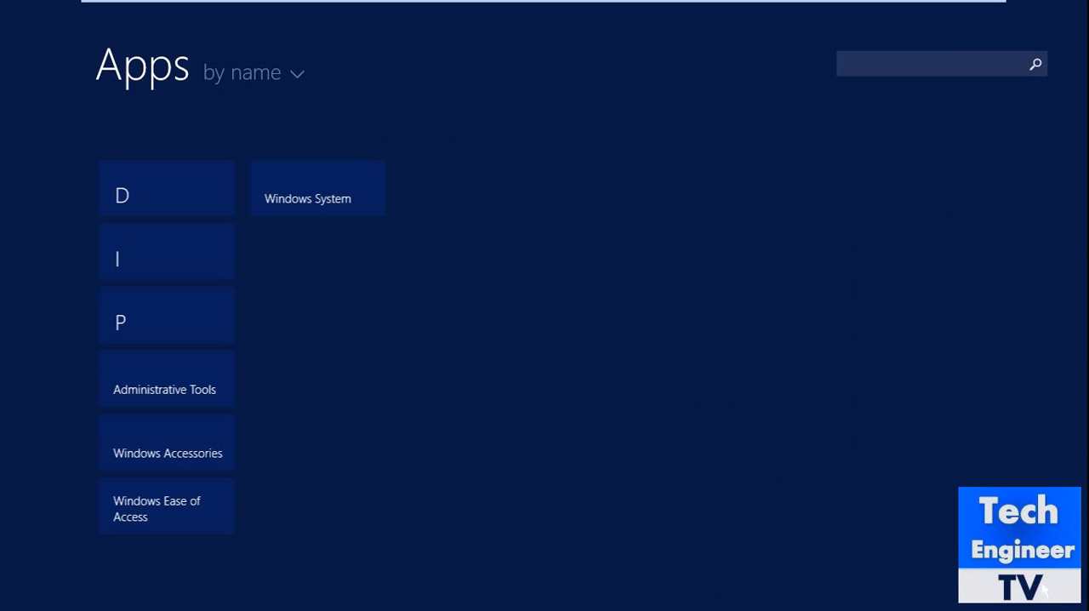
{"action": "left_click", "coordinate": [152, 195]}
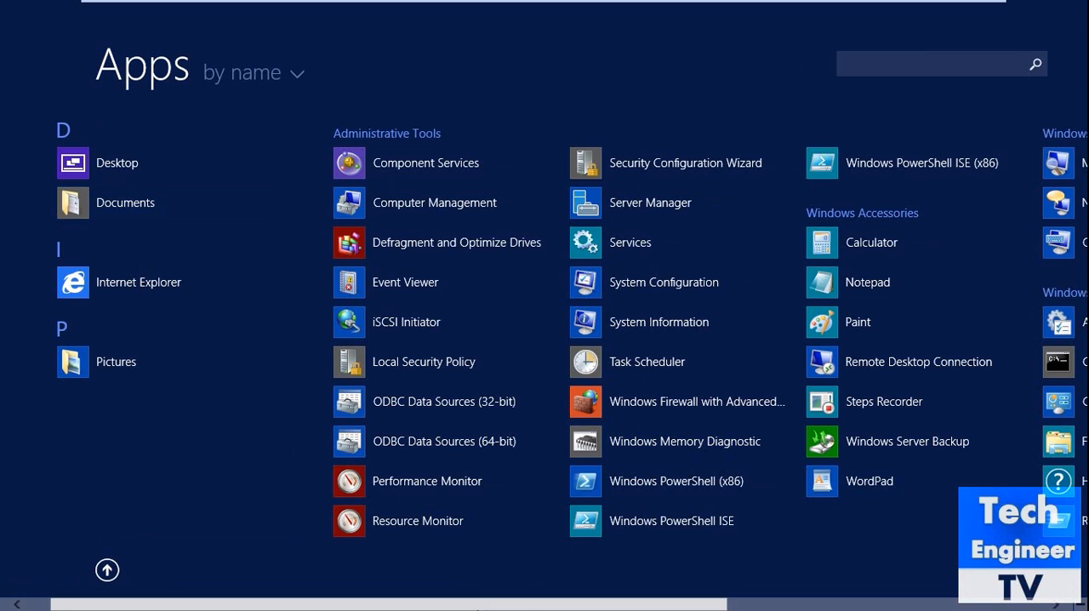
{"action": "scroll", "coordinate": [528, 601], "scroll_direction": "down", "scroll_amount": 5}
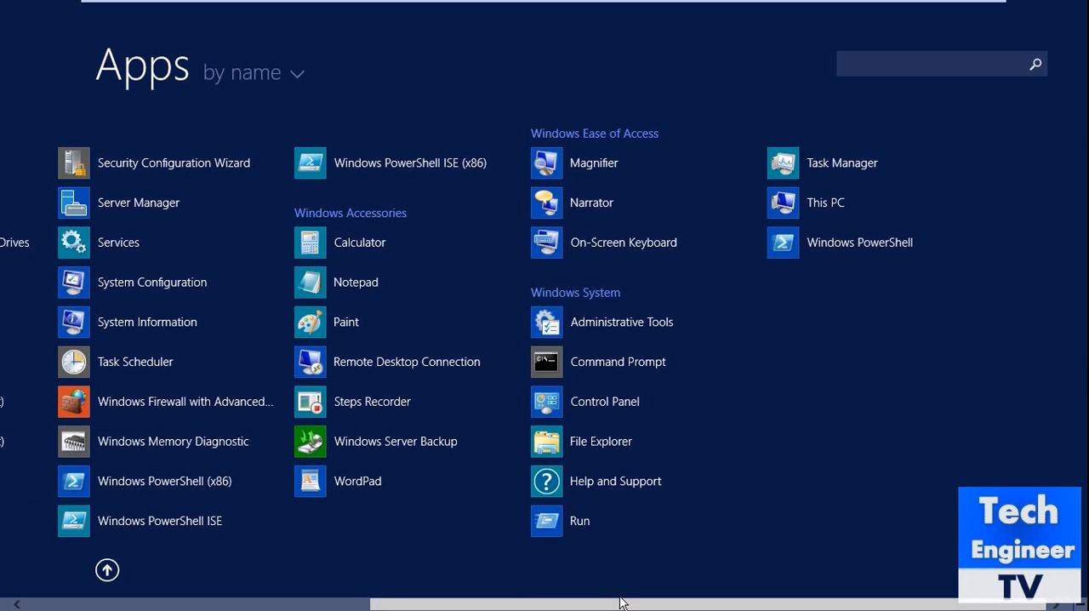
{"action": "left_click_drag", "start_coordinate": [425, 605], "coordinate": [39, 550]}
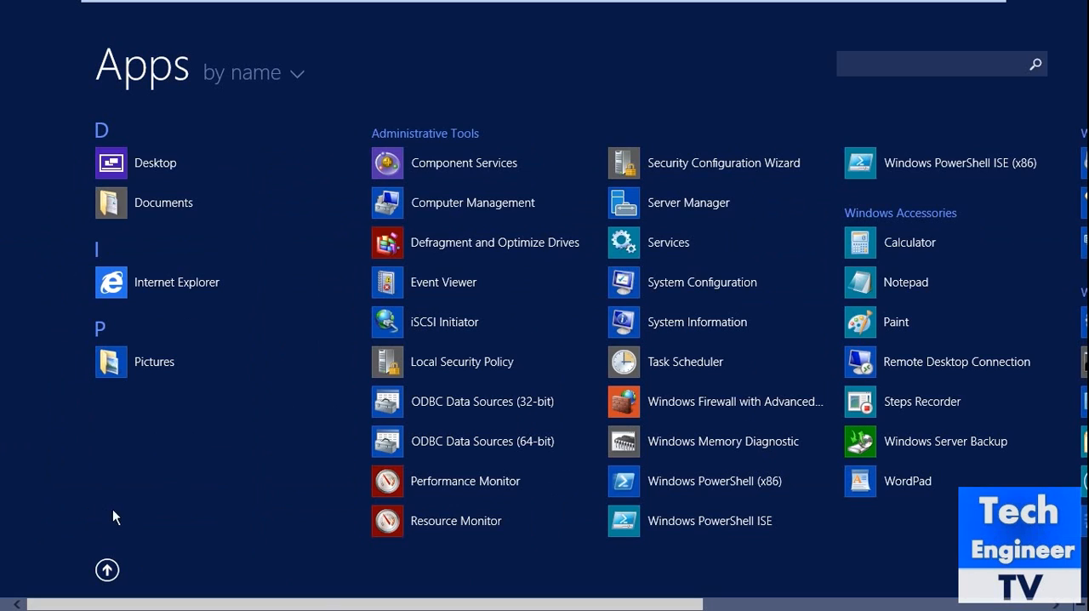
{"action": "left_click_drag", "start_coordinate": [465, 606], "coordinate": [677, 609]}
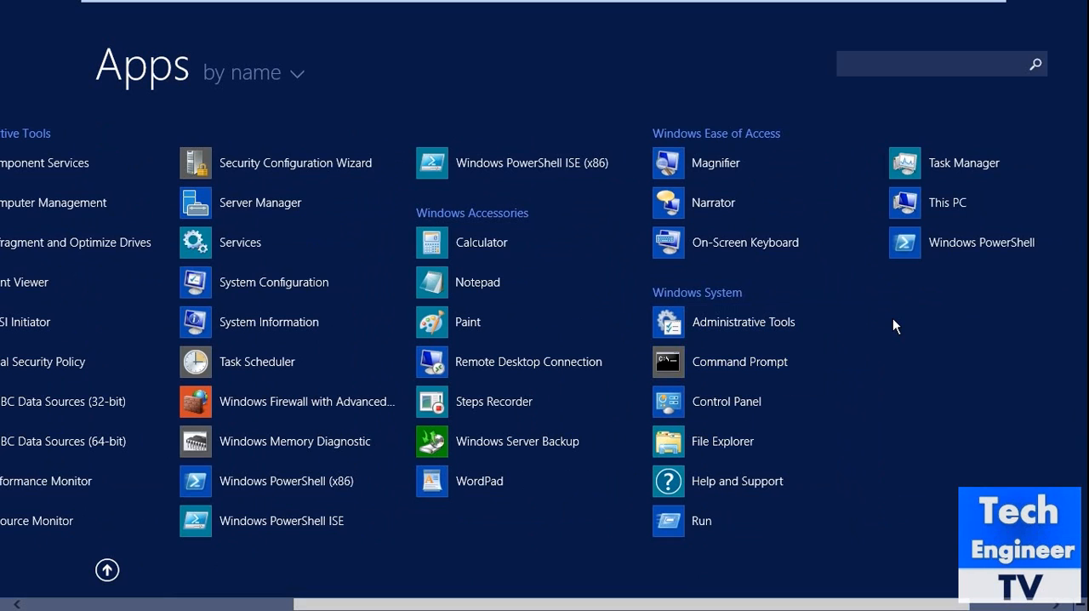
{"action": "key", "text": "super"}
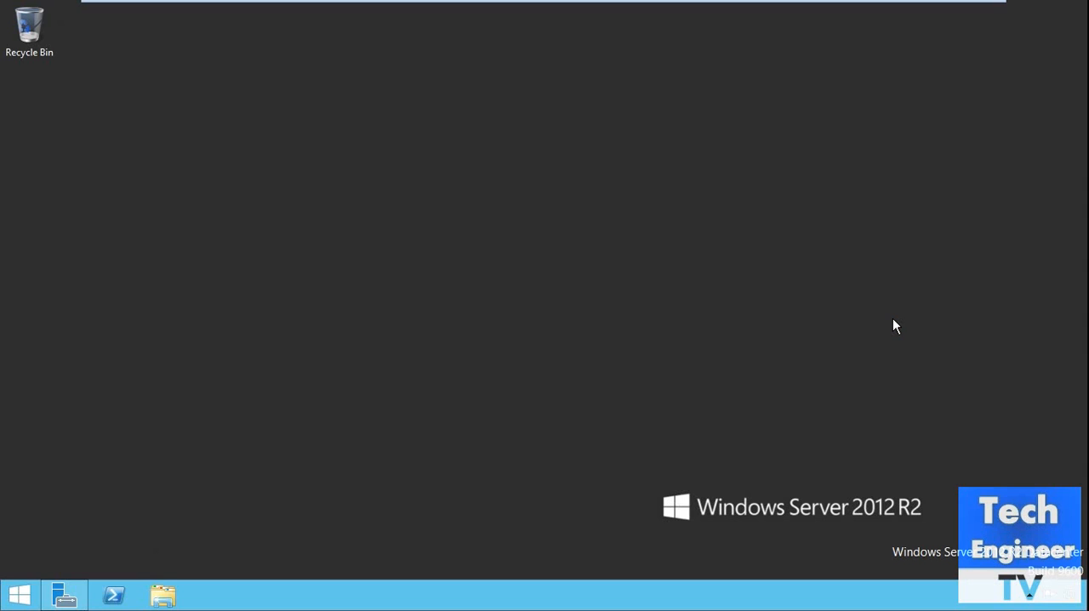
Step: Switch to Server Manager and start the Add Roles and Features Wizard
{"action": "left_click", "coordinate": [74, 601]}
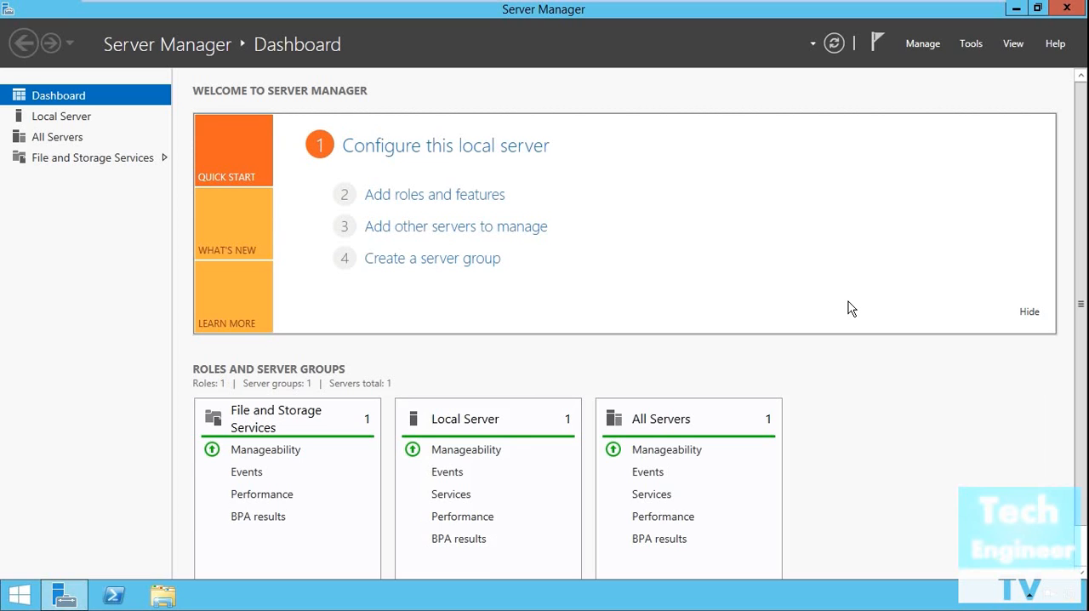
{"action": "left_click", "coordinate": [937, 50]}
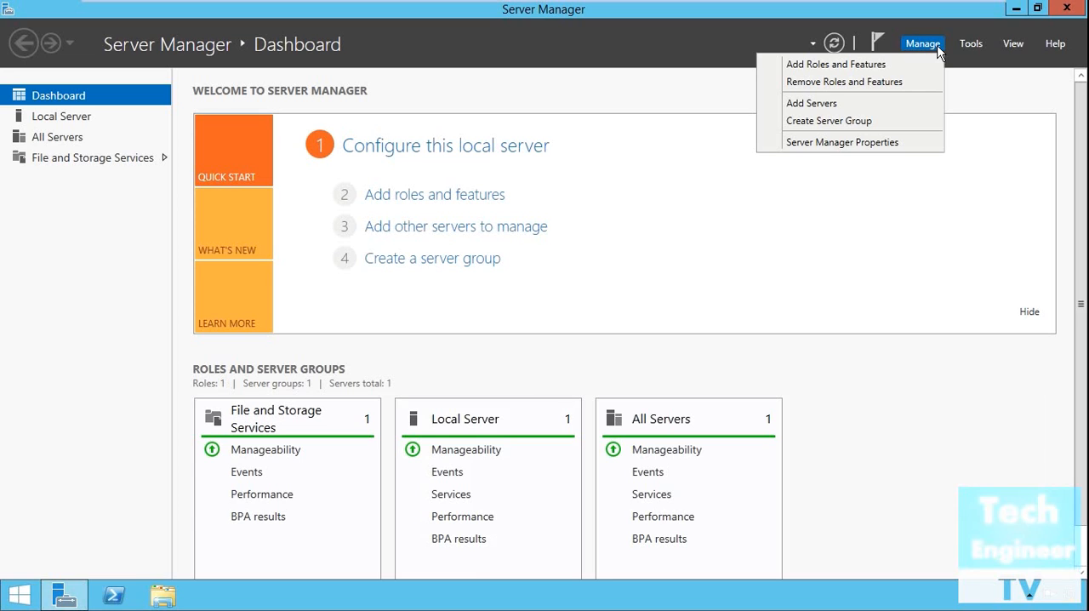
{"action": "left_click", "coordinate": [845, 70]}
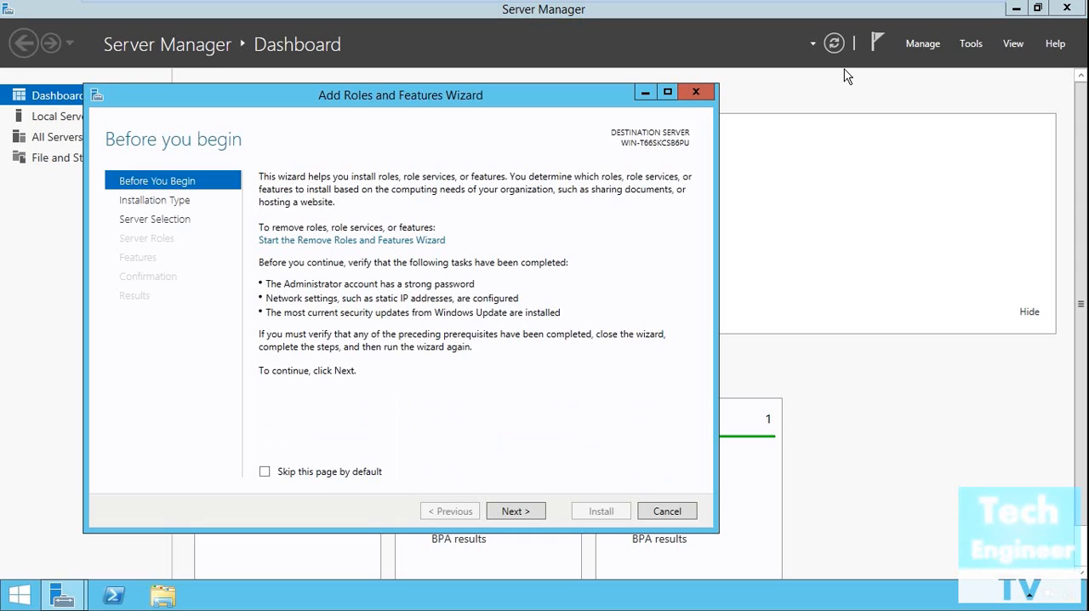
Step: Accept the role-based or feature-based installation type and the default pool server, and advance to the server roles selection
{"action": "left_click", "coordinate": [533, 514]}
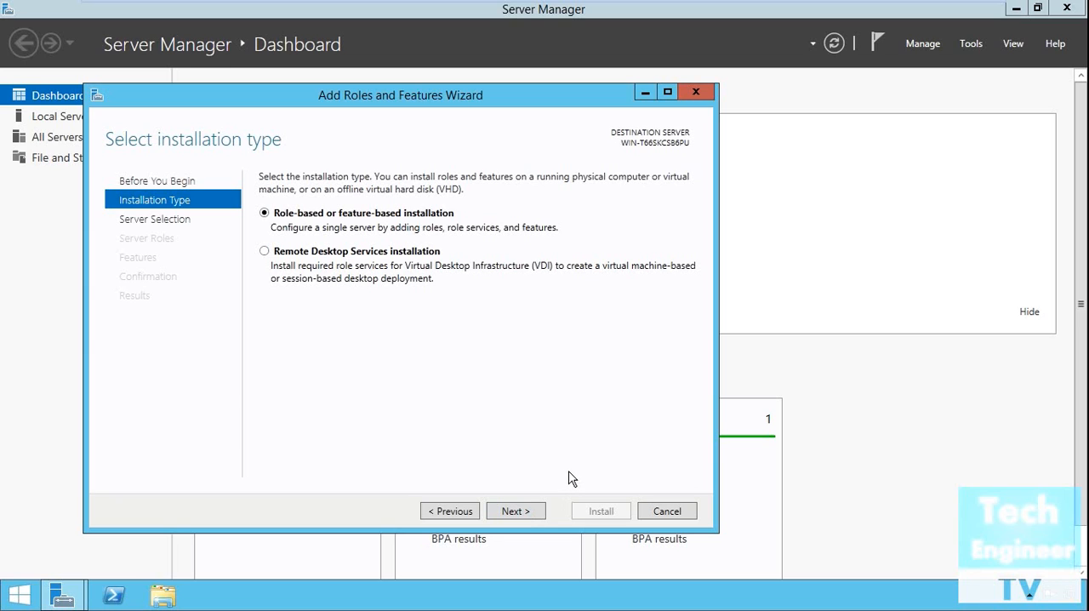
{"action": "left_click", "coordinate": [529, 514]}
{"action": "left_click", "coordinate": [529, 515]}
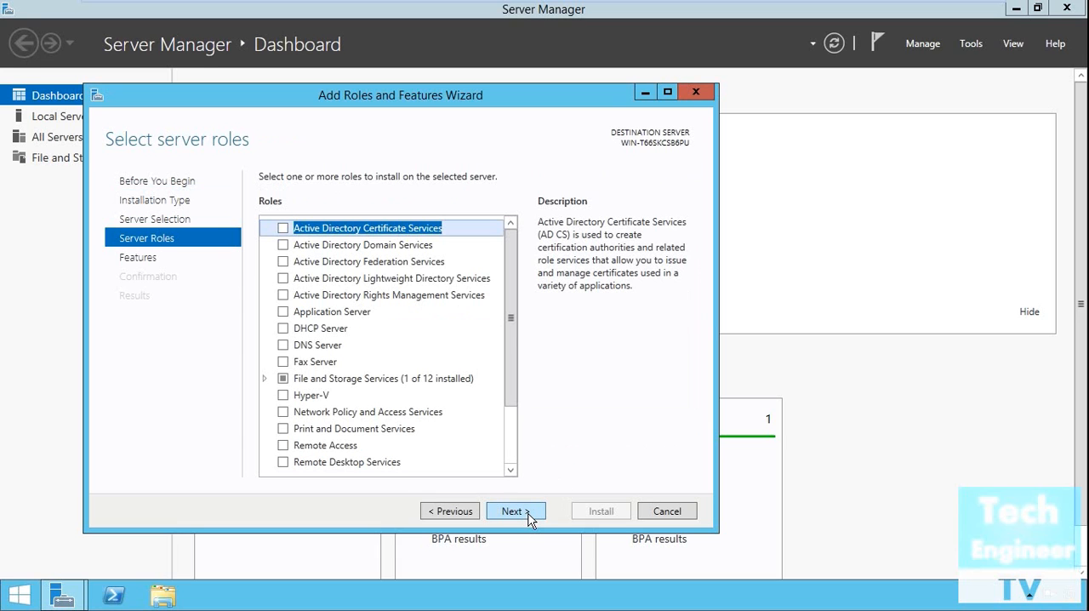
Step: Return to the destination server page, try the virtual hard disk option, and continue with a server from the server pool
{"action": "left_click", "coordinate": [470, 515]}
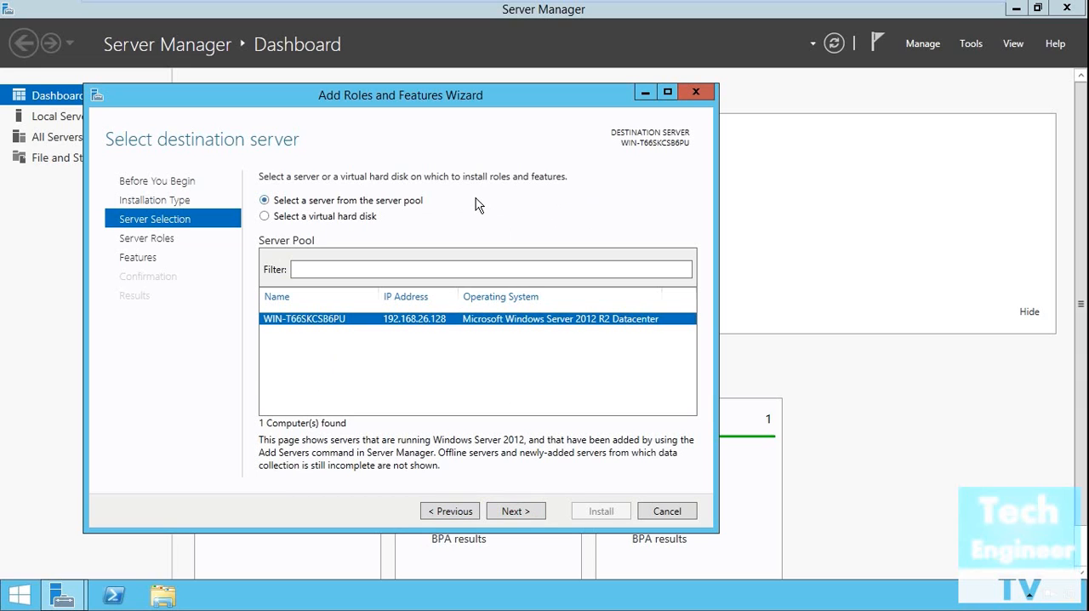
{"action": "left_click", "coordinate": [354, 220]}
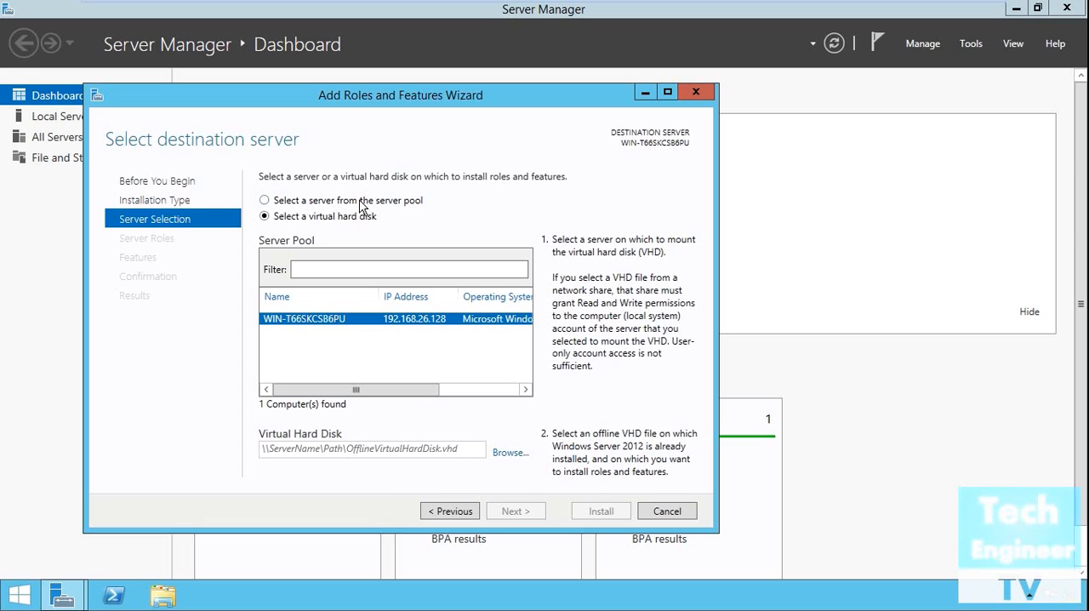
{"action": "left_click", "coordinate": [360, 201]}
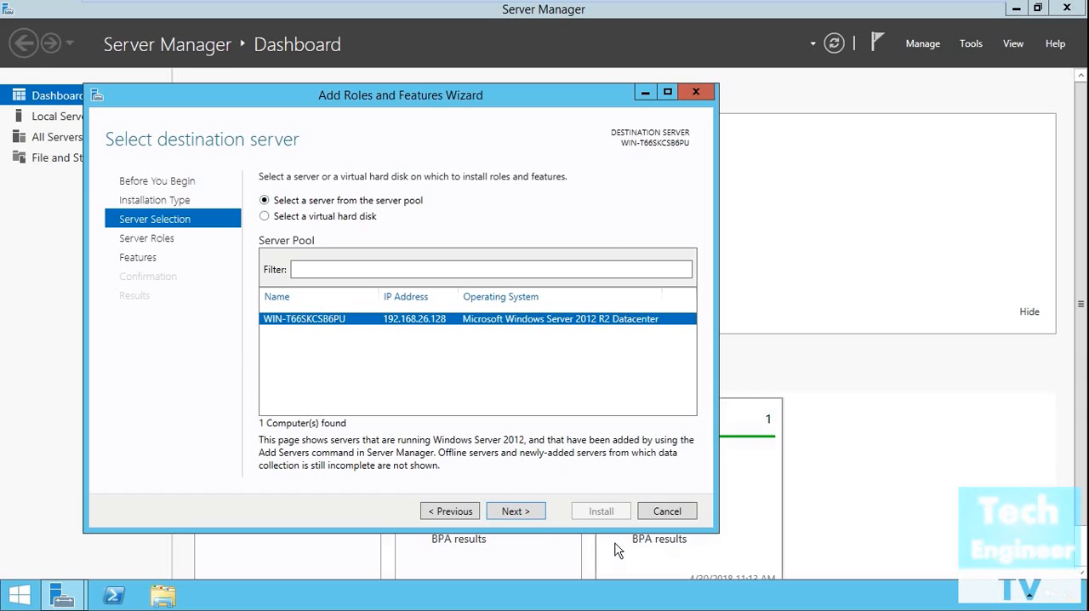
{"action": "left_click", "coordinate": [515, 511]}
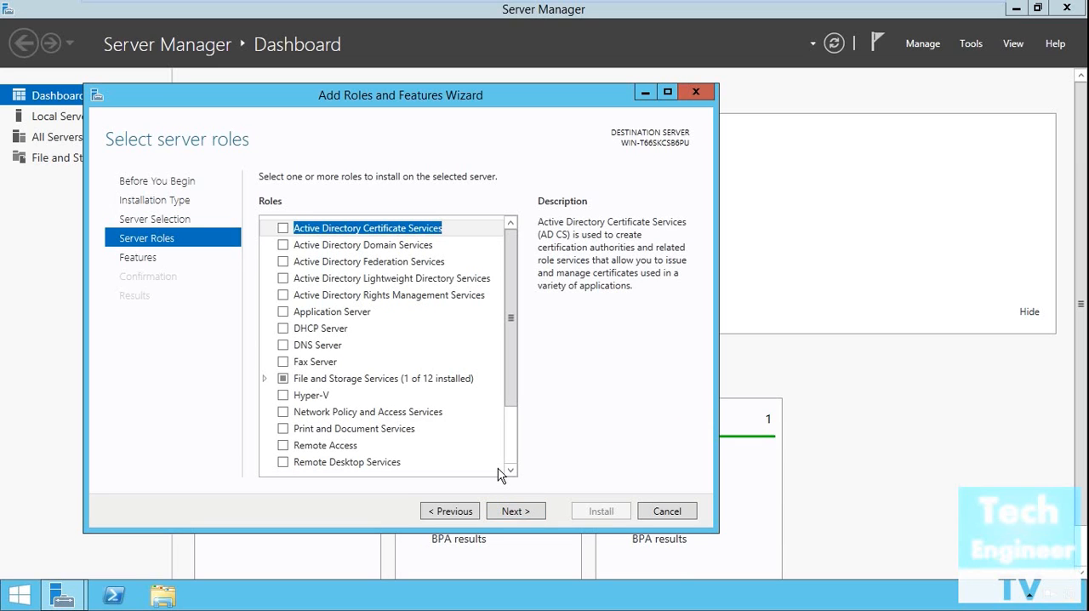
Step: Review the features required for the Windows Server Essentials Experience role and cancel adding them
{"action": "scroll", "coordinate": [500, 475], "scroll_direction": "down", "scroll_amount": 1}
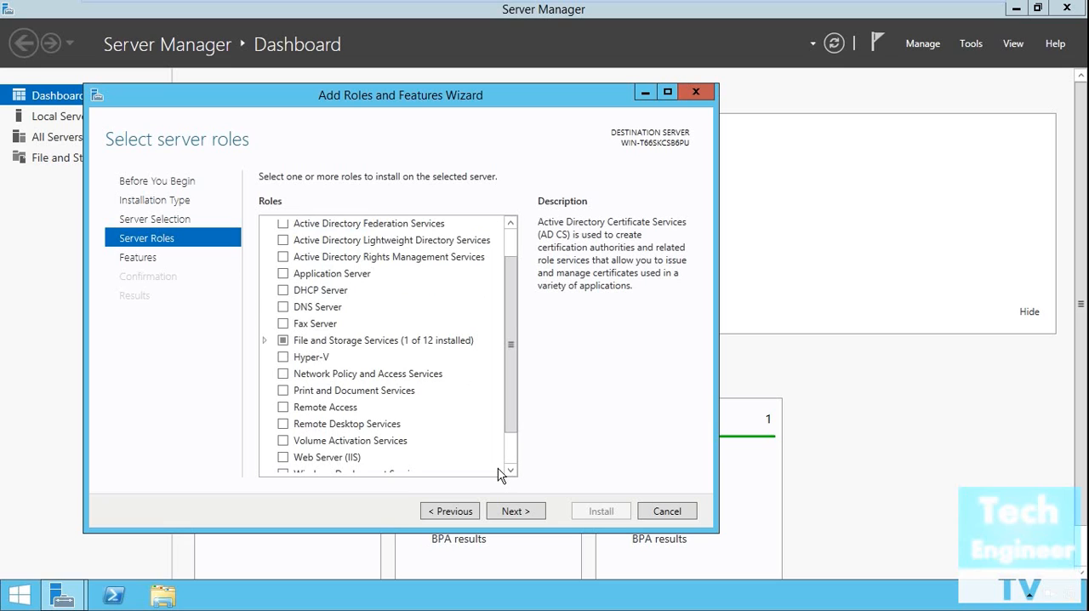
{"action": "scroll", "coordinate": [500, 475], "scroll_direction": "down", "scroll_amount": 1}
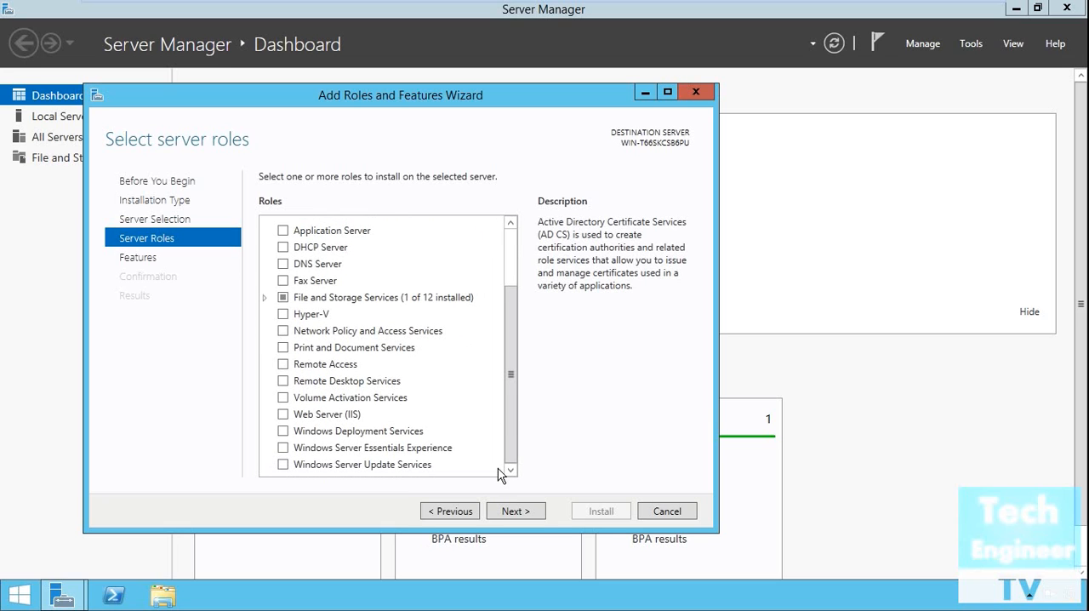
{"action": "left_click", "coordinate": [433, 451]}
{"action": "left_click", "coordinate": [432, 451]}
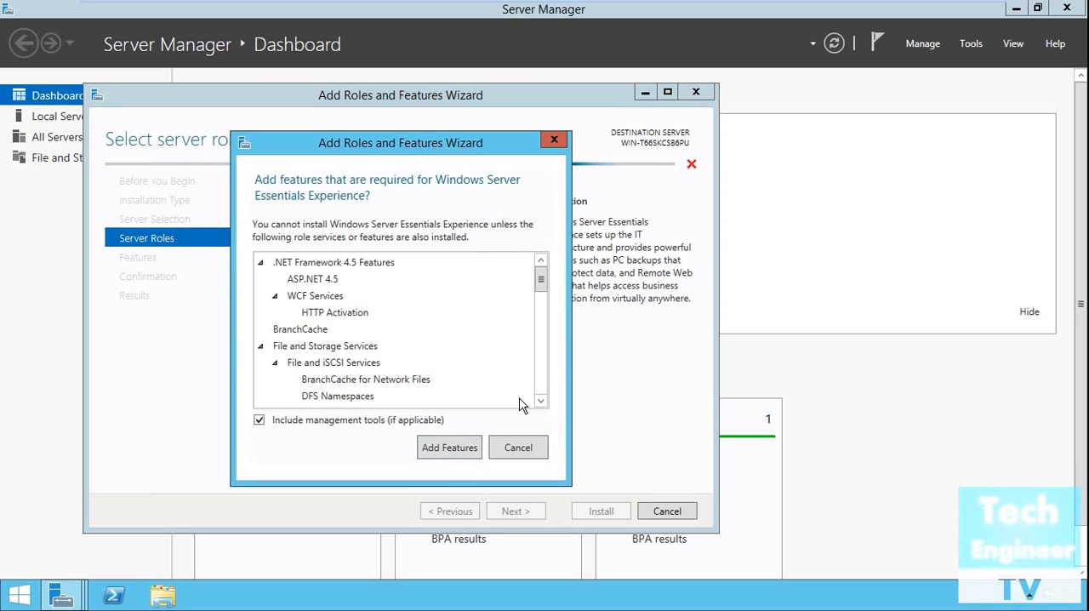
{"action": "scroll", "coordinate": [522, 405], "scroll_direction": "down", "scroll_amount": 2}
{"action": "scroll", "coordinate": [522, 405], "scroll_direction": "down", "scroll_amount": 6}
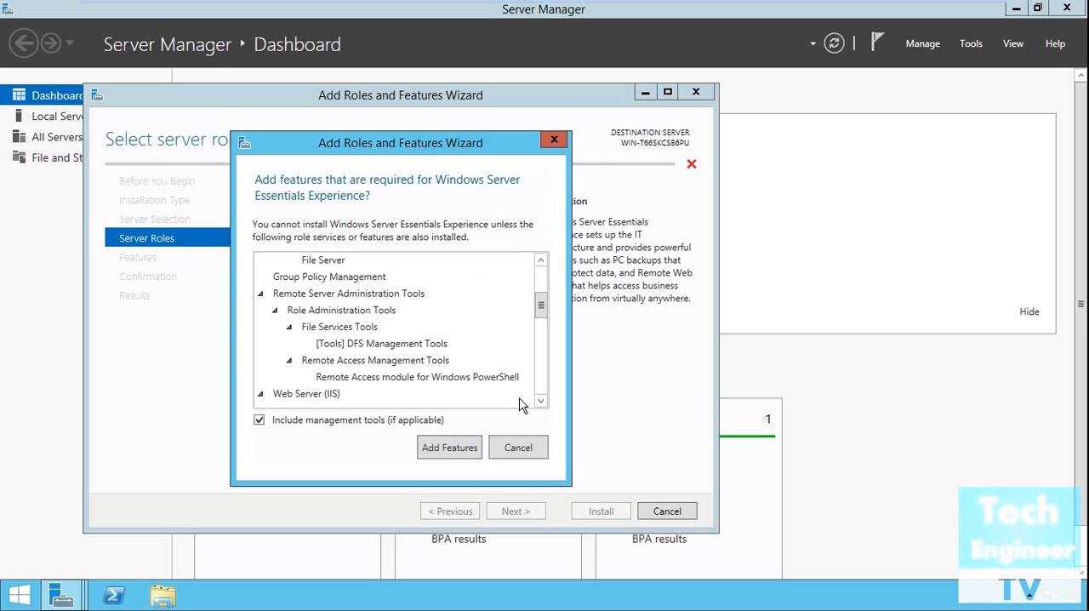
{"action": "scroll", "coordinate": [522, 406], "scroll_direction": "down", "scroll_amount": 6}
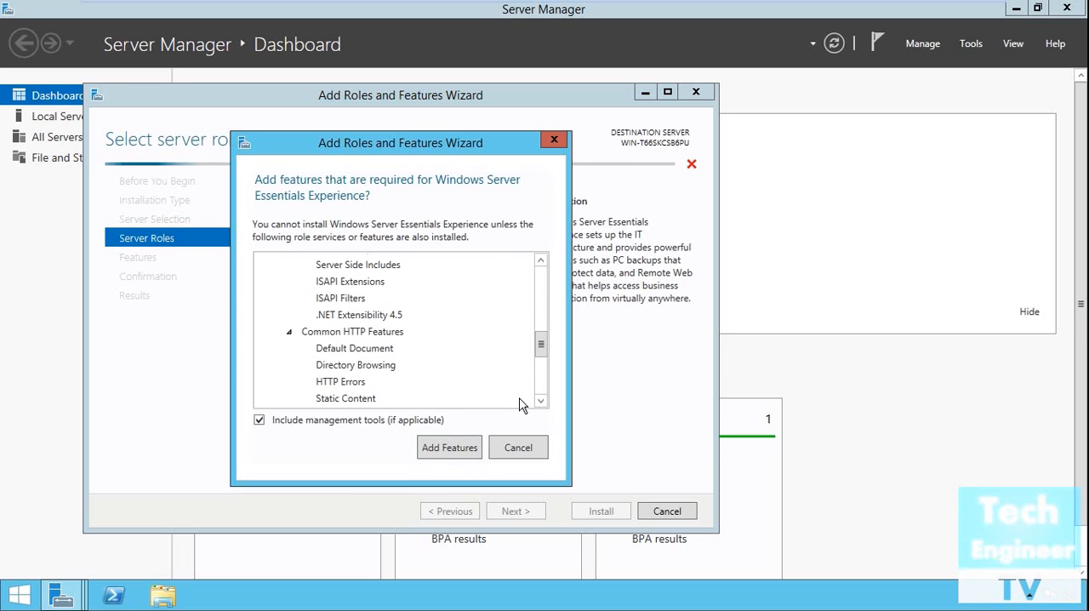
{"action": "scroll", "coordinate": [519, 405], "scroll_direction": "down", "scroll_amount": 2}
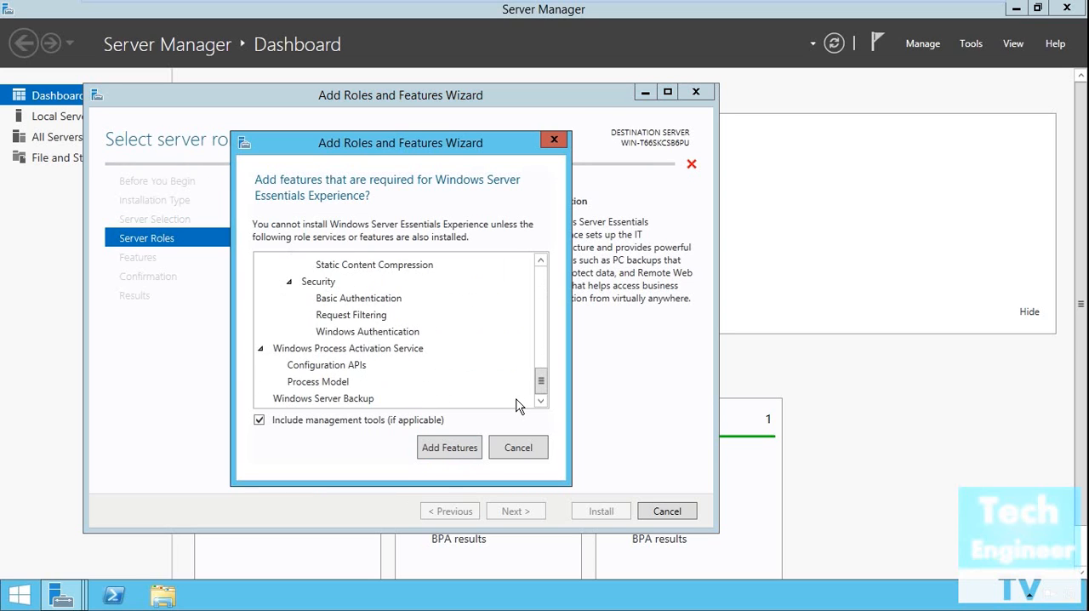
{"action": "left_click", "coordinate": [535, 450]}
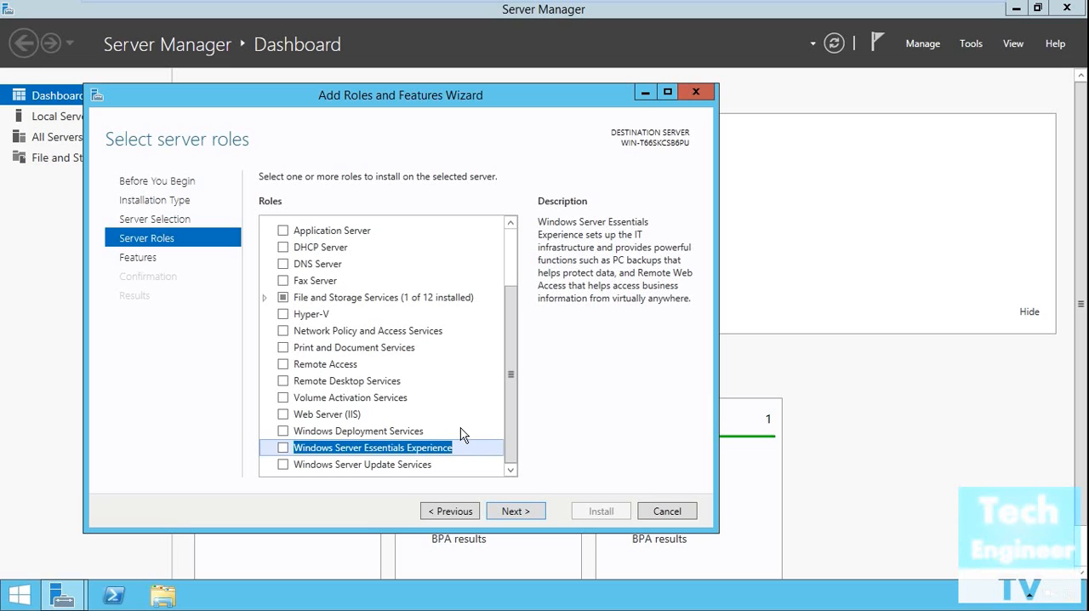
Step: Look through the full list of server roles available for installation
{"action": "scroll", "coordinate": [462, 434], "scroll_direction": "up", "scroll_amount": 2}
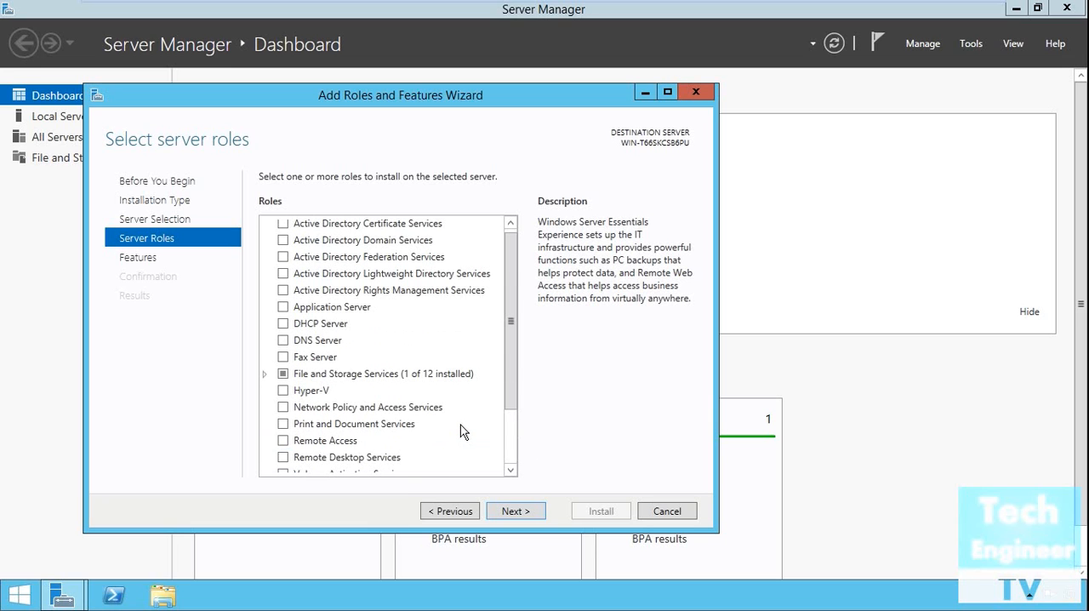
{"action": "scroll", "coordinate": [462, 433], "scroll_direction": "up", "scroll_amount": 1}
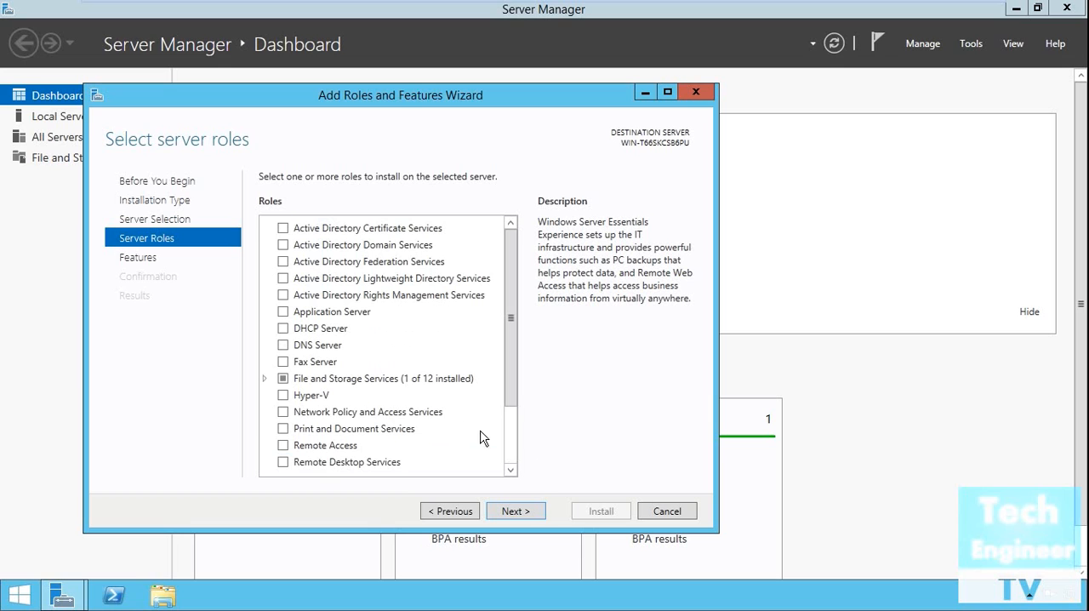
{"action": "scroll", "coordinate": [482, 425], "scroll_direction": "down", "scroll_amount": 1}
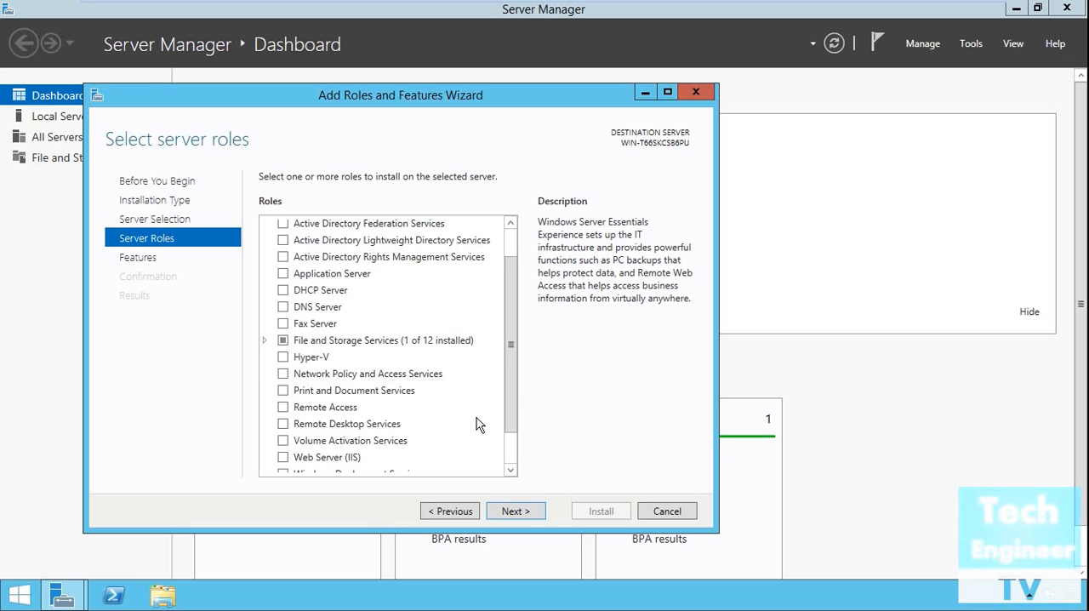
{"action": "scroll", "coordinate": [477, 425], "scroll_direction": "down", "scroll_amount": 1}
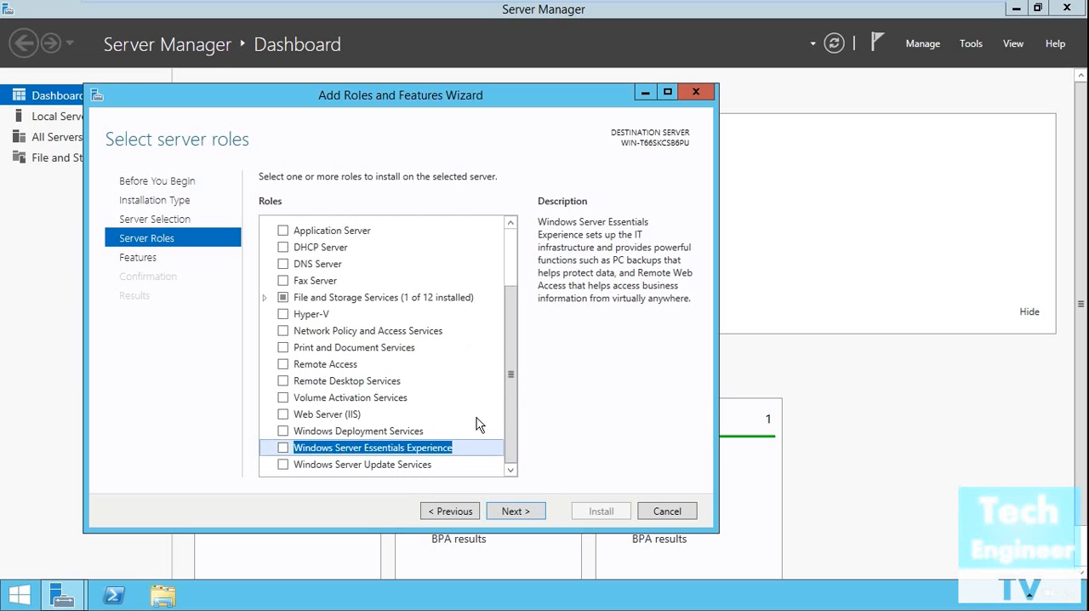
{"action": "scroll", "coordinate": [470, 431], "scroll_direction": "up", "scroll_amount": 2}
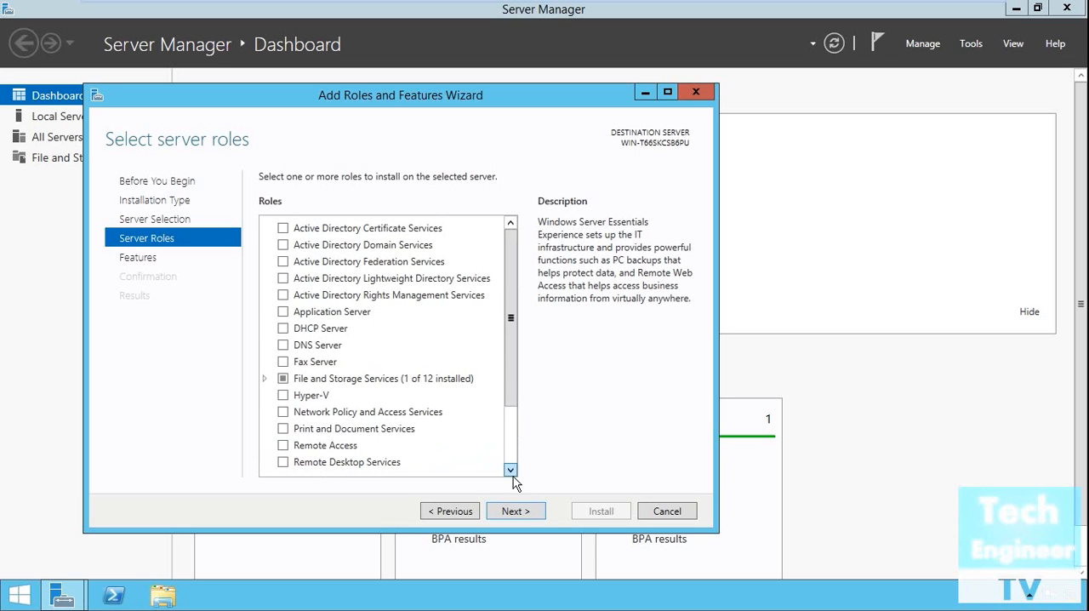
Step: Advance to the features selection and look through the full list of features available for installation
{"action": "left_click", "coordinate": [513, 511]}
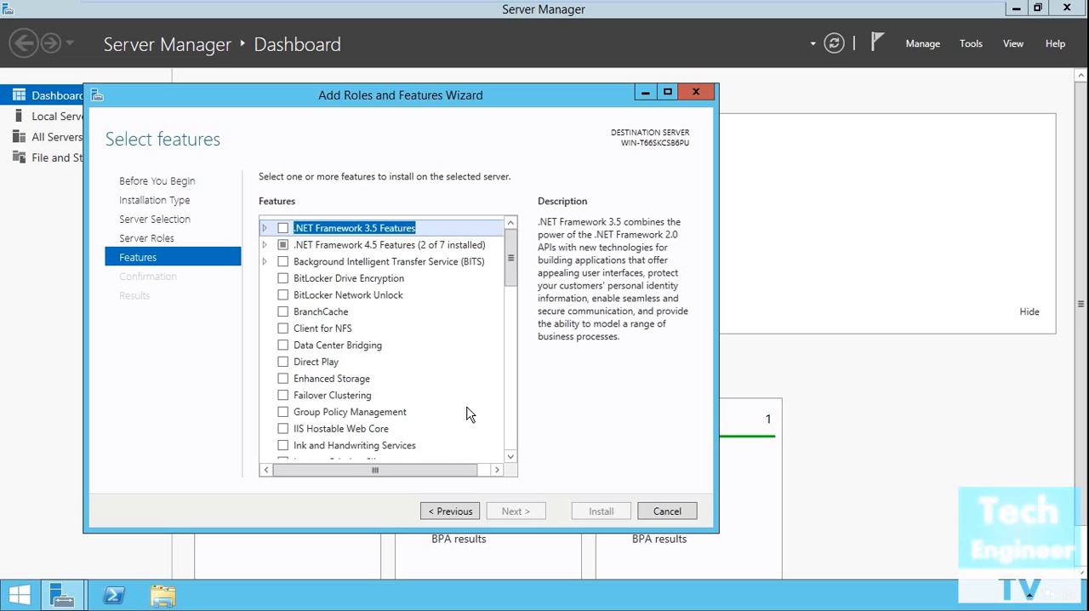
{"action": "scroll", "coordinate": [466, 415], "scroll_direction": "down", "scroll_amount": 1}
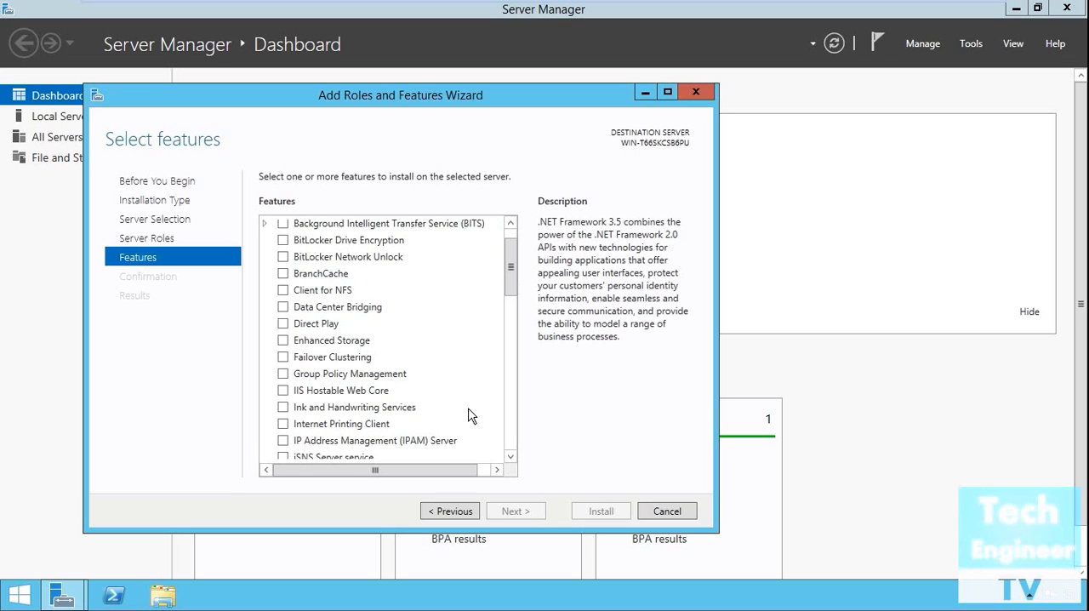
{"action": "scroll", "coordinate": [471, 417], "scroll_direction": "down", "scroll_amount": 1}
{"action": "scroll", "coordinate": [470, 417], "scroll_direction": "down", "scroll_amount": 1}
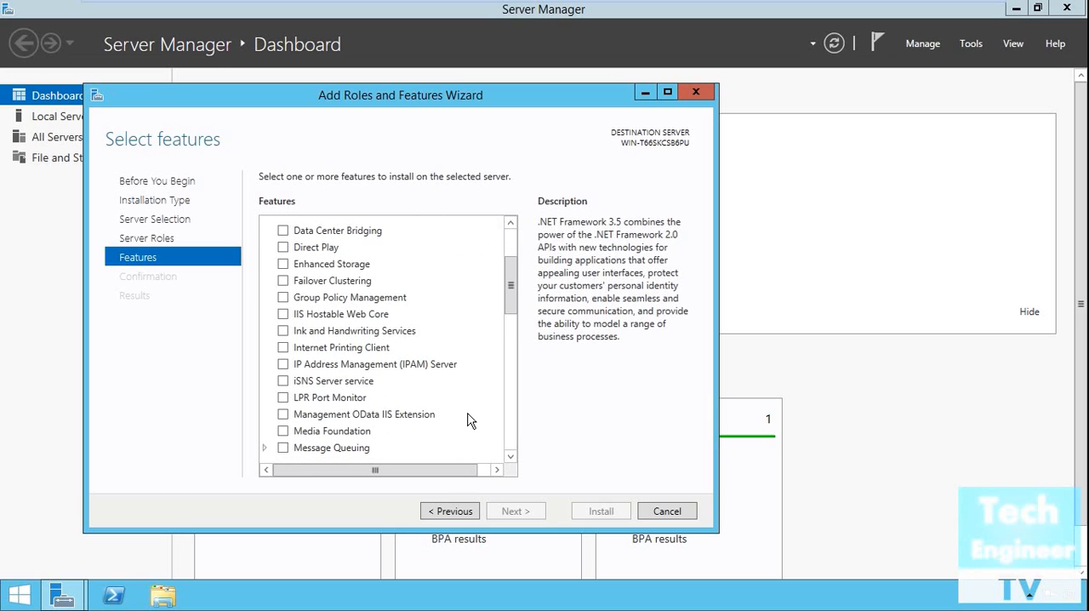
{"action": "scroll", "coordinate": [471, 417], "scroll_direction": "down", "scroll_amount": 2}
{"action": "scroll", "coordinate": [471, 417], "scroll_direction": "down", "scroll_amount": 1}
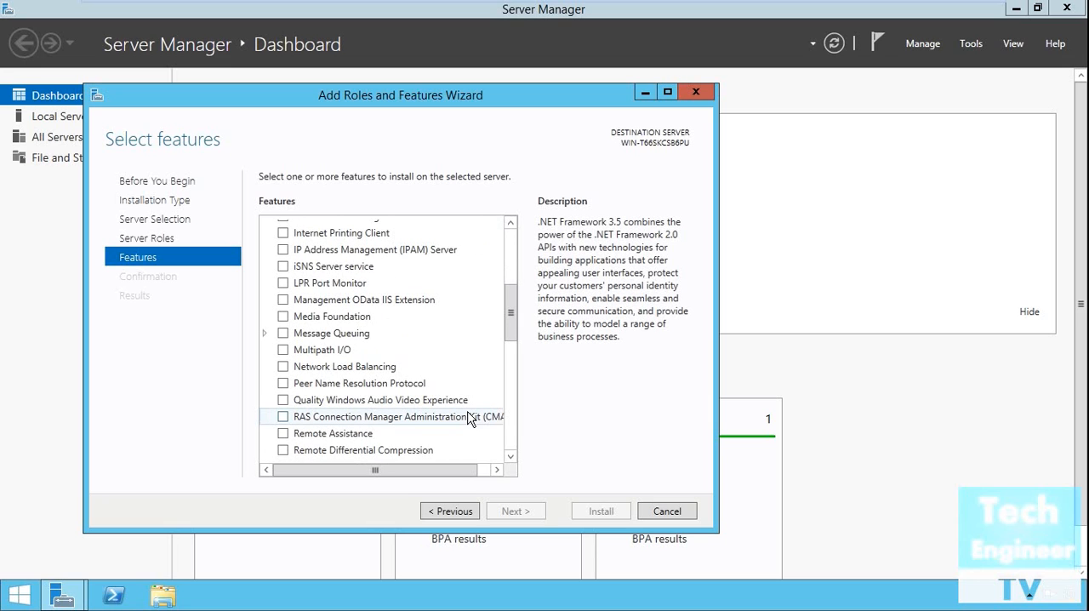
{"action": "scroll", "coordinate": [471, 417], "scroll_direction": "down", "scroll_amount": 1}
{"action": "scroll", "coordinate": [471, 417], "scroll_direction": "down", "scroll_amount": 2}
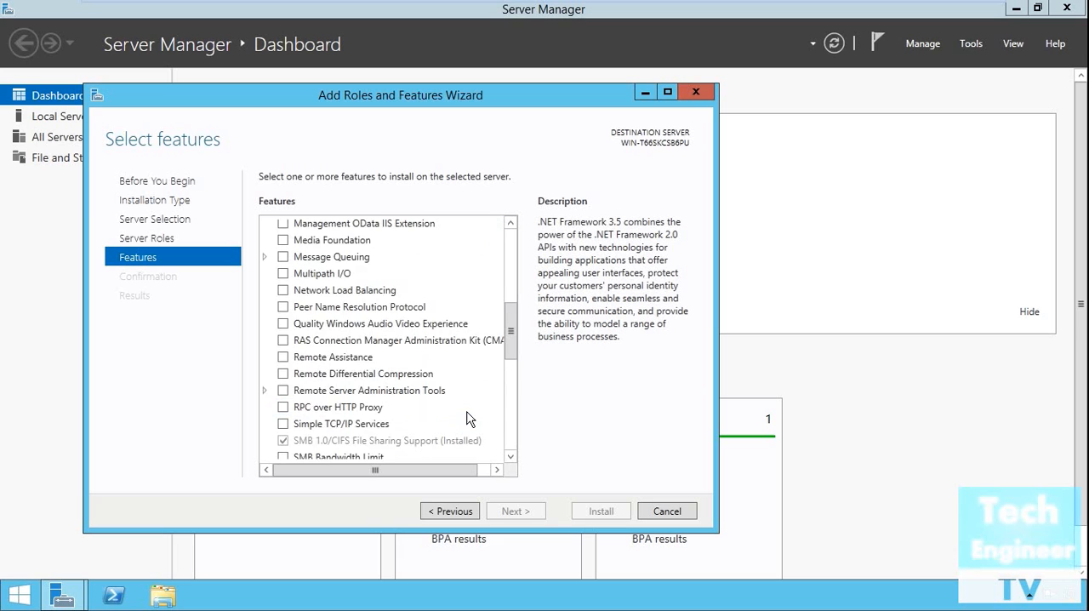
{"action": "scroll", "coordinate": [470, 418], "scroll_direction": "down", "scroll_amount": 1}
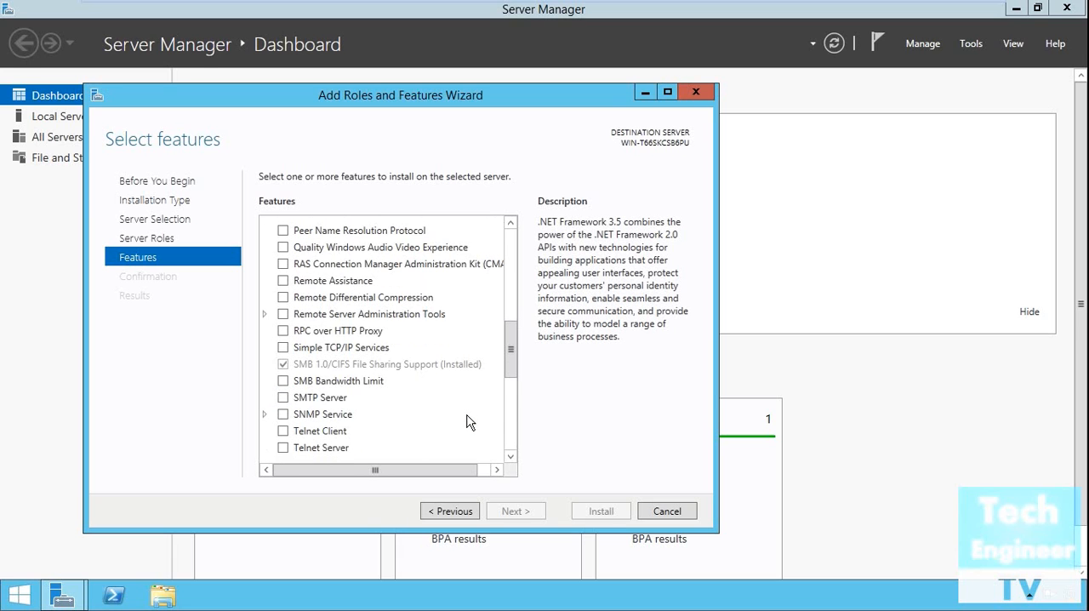
{"action": "scroll", "coordinate": [470, 422], "scroll_direction": "down", "scroll_amount": 2}
{"action": "scroll", "coordinate": [466, 422], "scroll_direction": "down", "scroll_amount": 2}
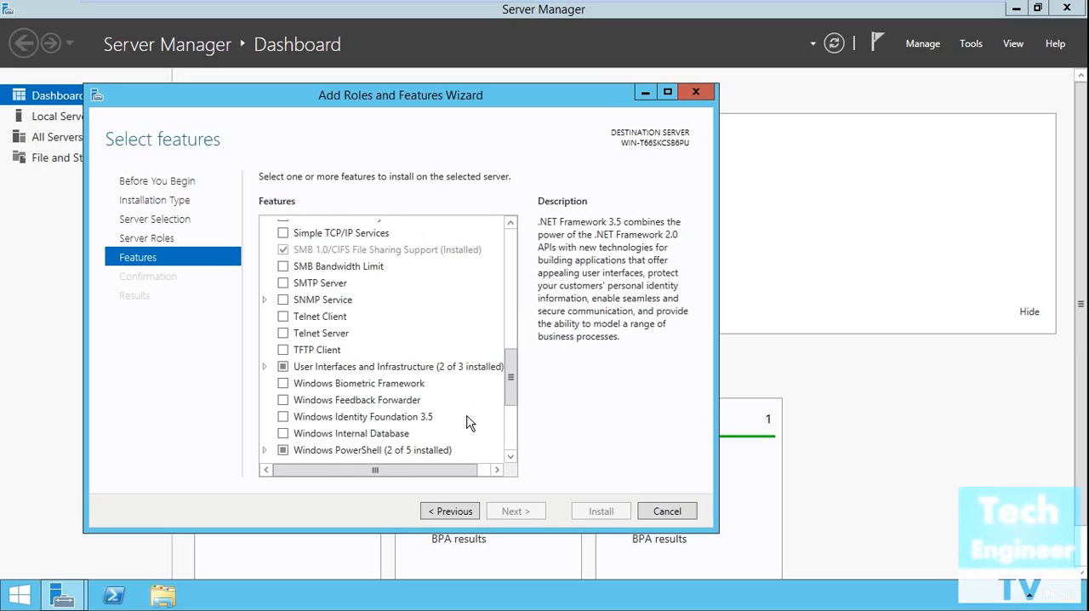
{"action": "scroll", "coordinate": [467, 425], "scroll_direction": "down", "scroll_amount": 2}
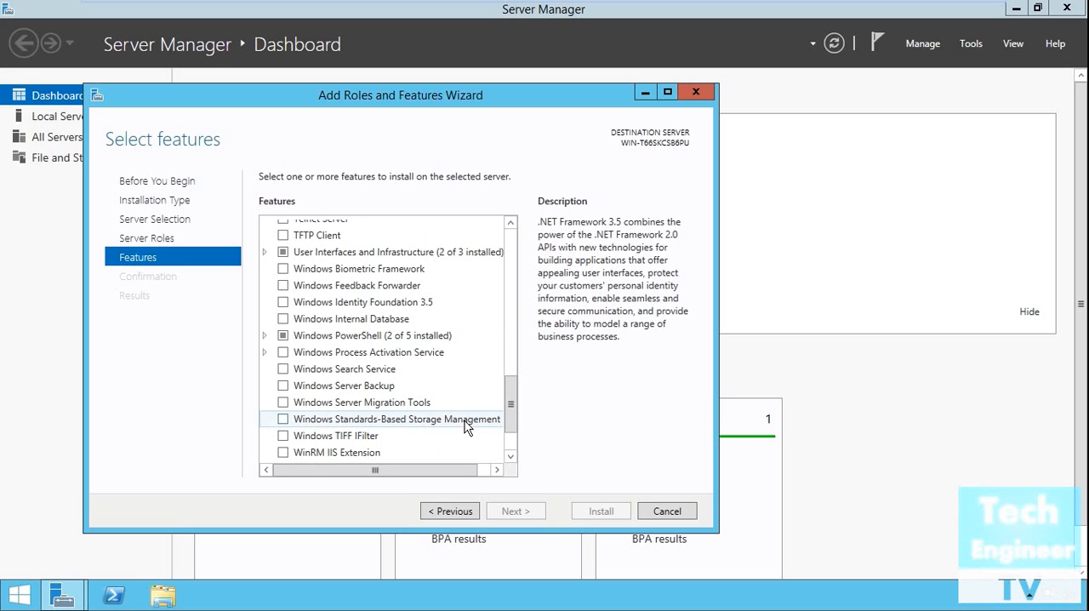
{"action": "scroll", "coordinate": [467, 426], "scroll_direction": "down", "scroll_amount": 2}
{"action": "scroll", "coordinate": [467, 426], "scroll_direction": "up", "scroll_amount": 4}
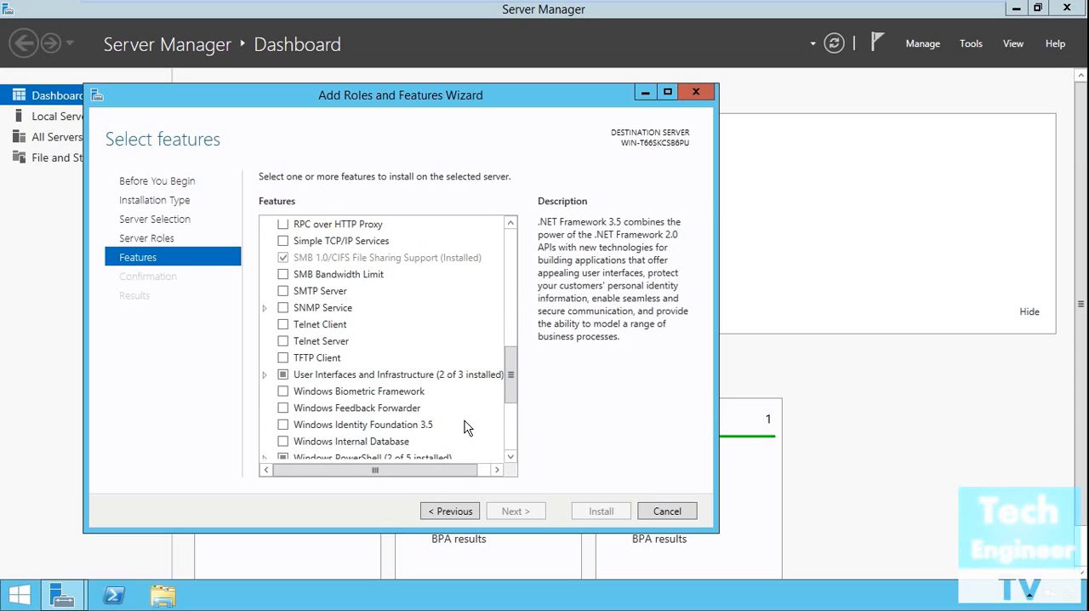
{"action": "scroll", "coordinate": [467, 427], "scroll_direction": "up", "scroll_amount": 2}
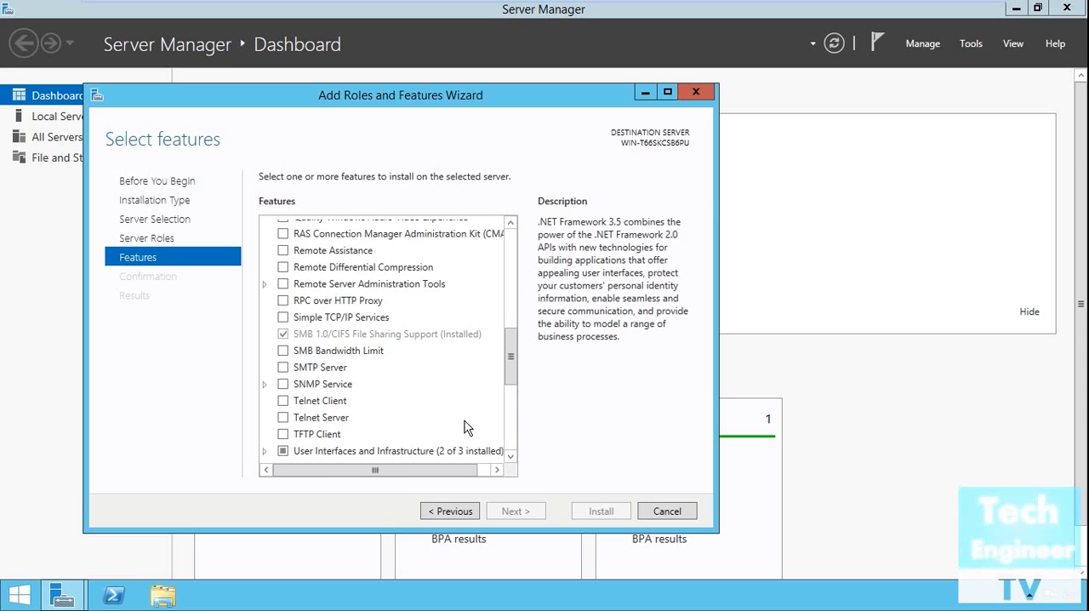
{"action": "scroll", "coordinate": [467, 427], "scroll_direction": "up", "scroll_amount": 2}
{"action": "scroll", "coordinate": [467, 427], "scroll_direction": "up", "scroll_amount": 2}
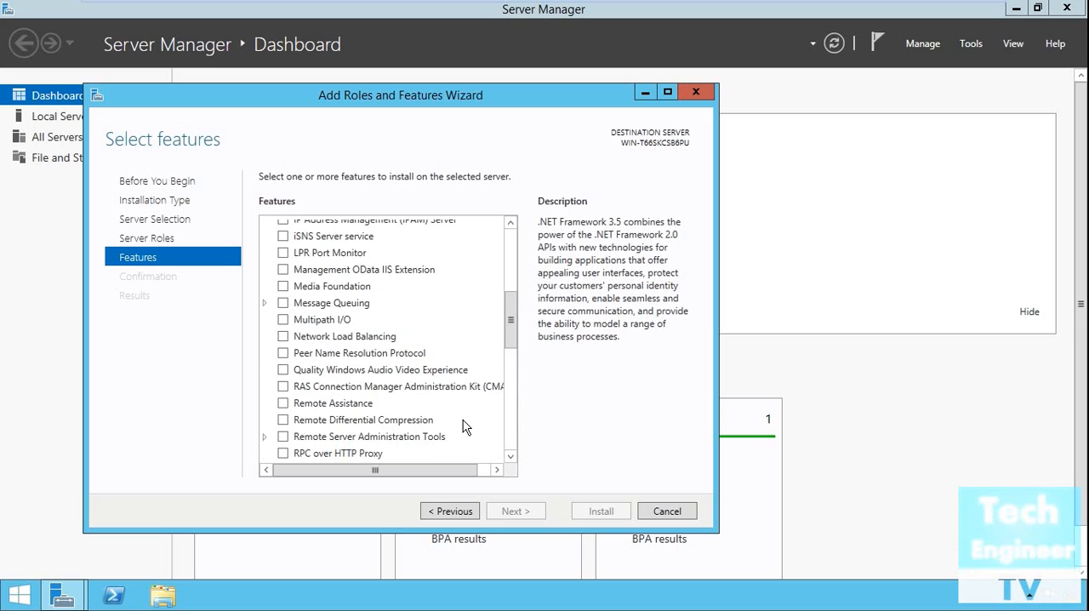
{"action": "scroll", "coordinate": [465, 425], "scroll_direction": "up", "scroll_amount": 6}
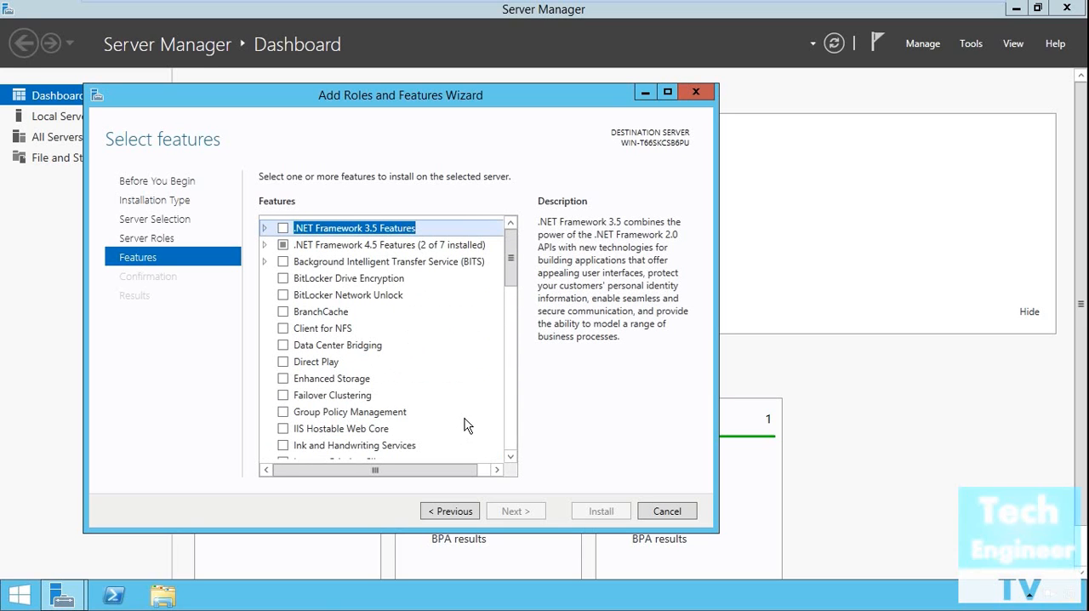
Step: Return to the server roles and read the descriptions of Windows Server Update Services and Windows Server Essentials Experience
{"action": "left_click", "coordinate": [451, 514]}
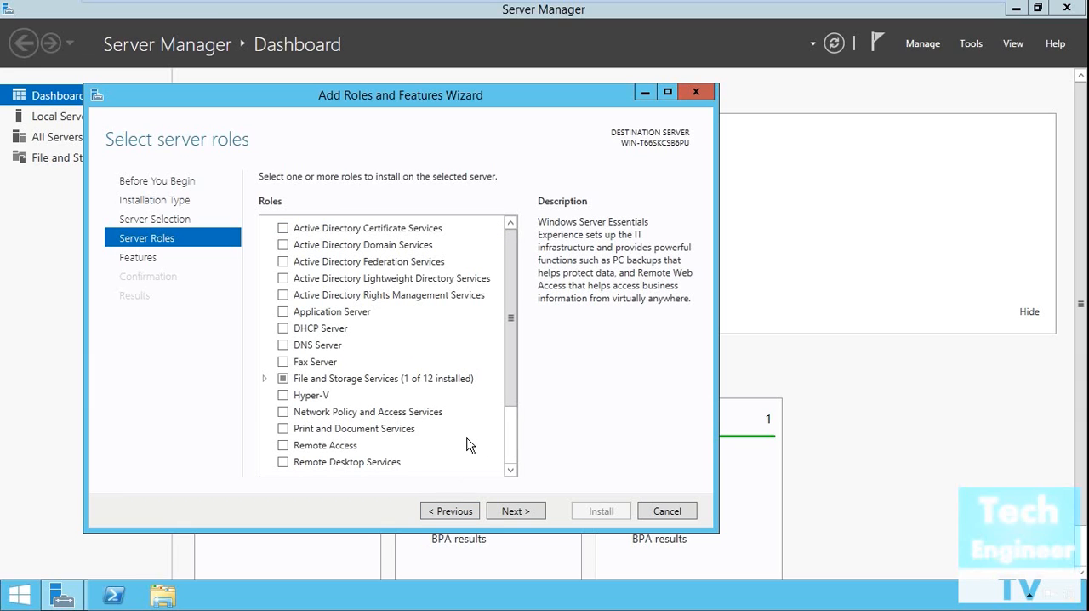
{"action": "scroll", "coordinate": [460, 447], "scroll_direction": "down", "scroll_amount": 1}
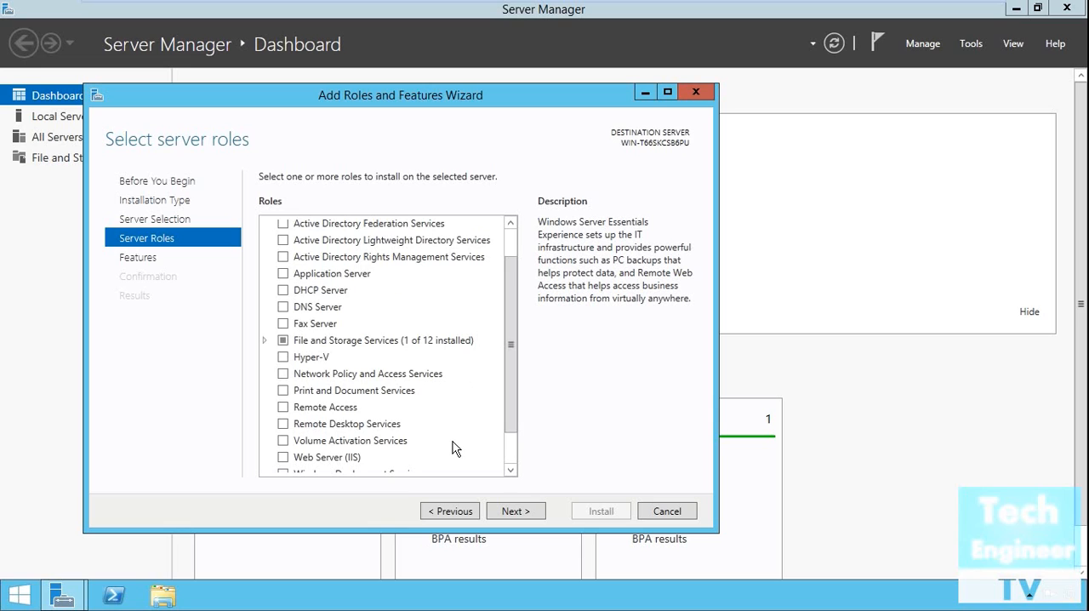
{"action": "scroll", "coordinate": [455, 448], "scroll_direction": "down", "scroll_amount": 1}
{"action": "scroll", "coordinate": [455, 448], "scroll_direction": "down", "scroll_amount": 1}
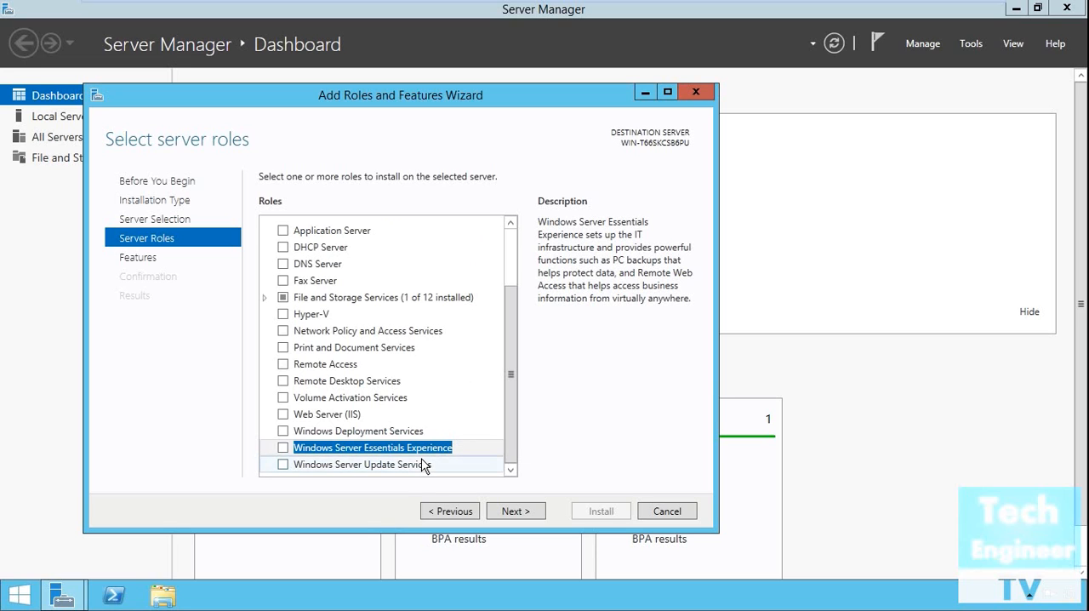
{"action": "left_click", "coordinate": [432, 464]}
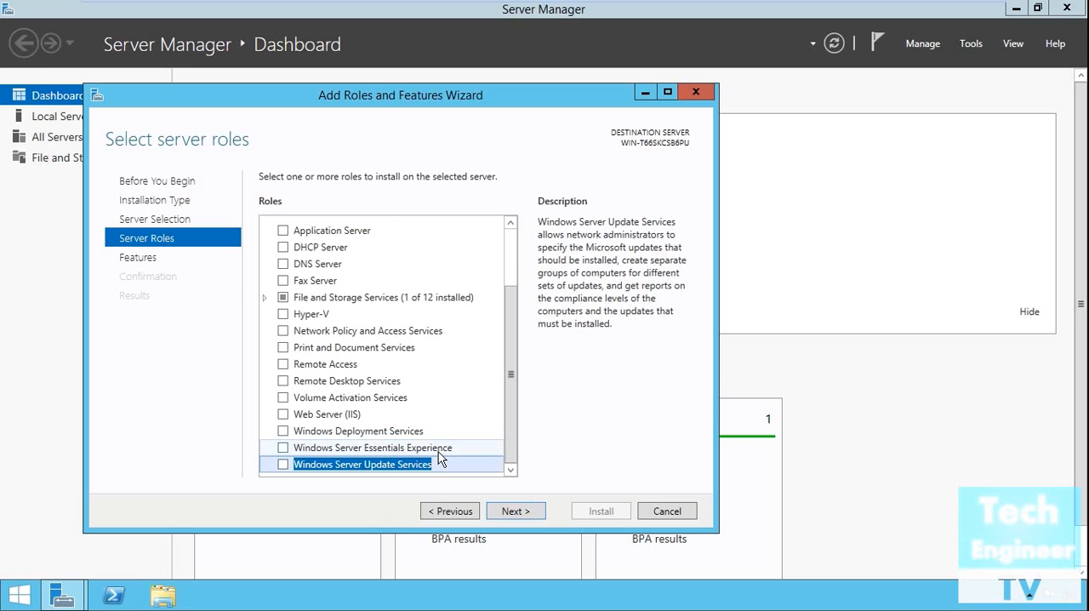
{"action": "left_click", "coordinate": [439, 453]}
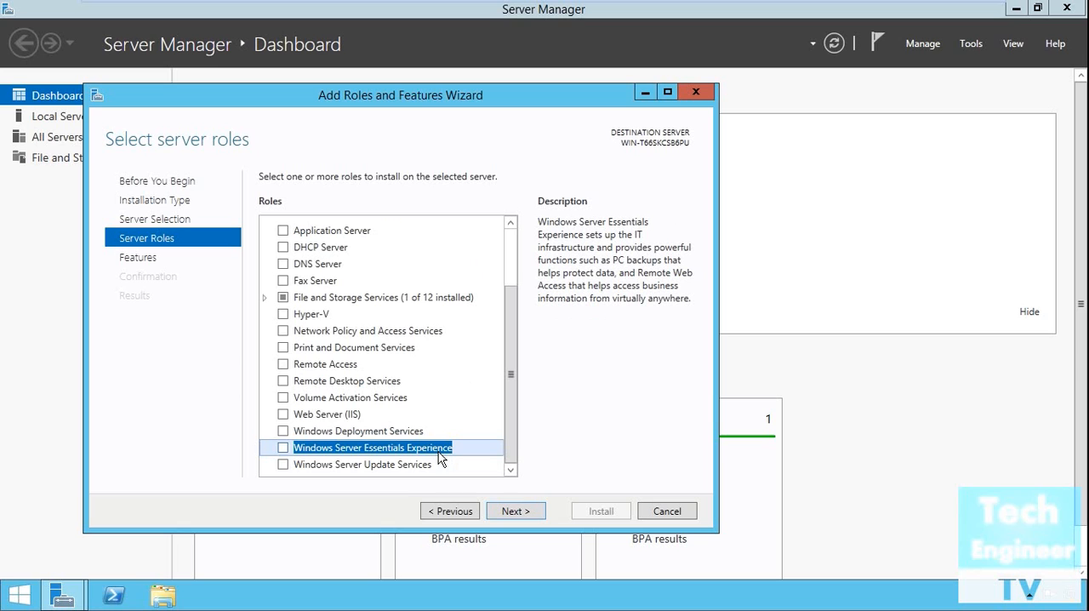
Step: Try the Windows Server Update Services role and cancel its required features, and select and clear the Application Server role
{"action": "left_click", "coordinate": [283, 464]}
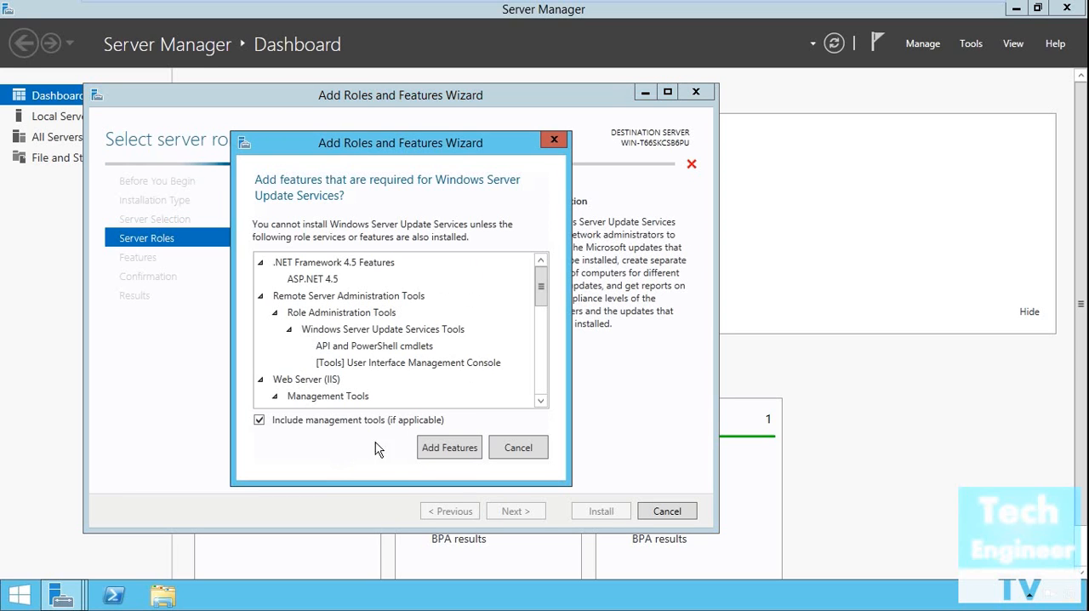
{"action": "left_click", "coordinate": [518, 448]}
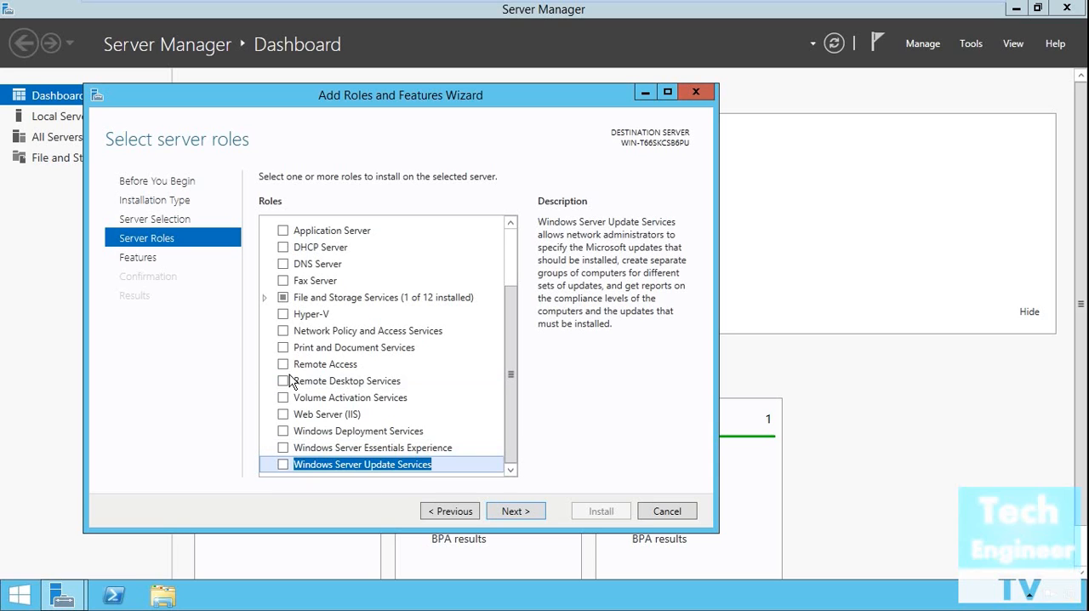
{"action": "scroll", "coordinate": [289, 379], "scroll_direction": "up", "scroll_amount": 1}
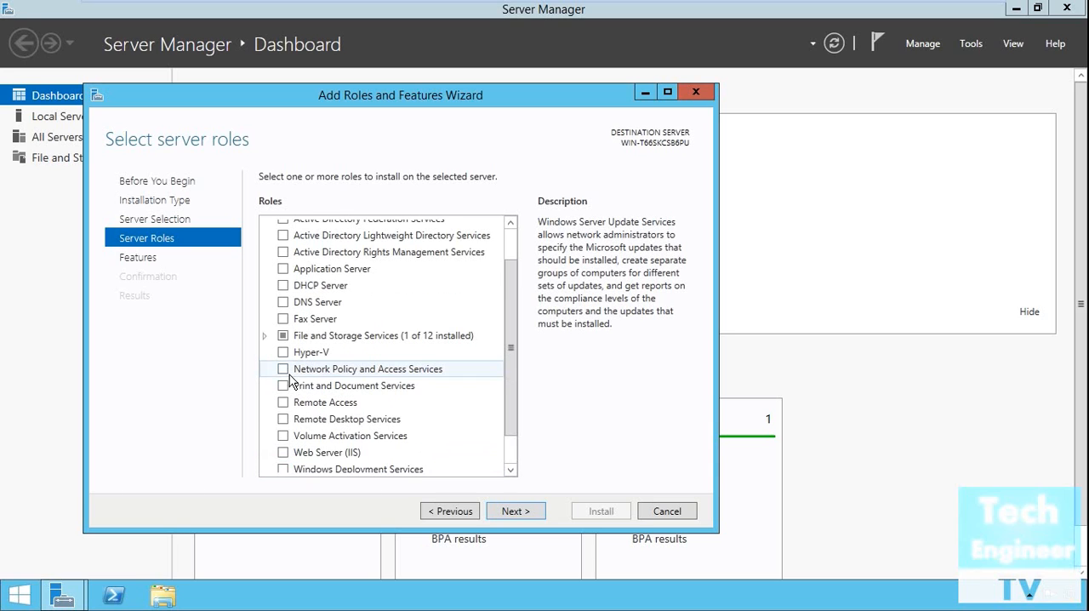
{"action": "left_click", "coordinate": [284, 274]}
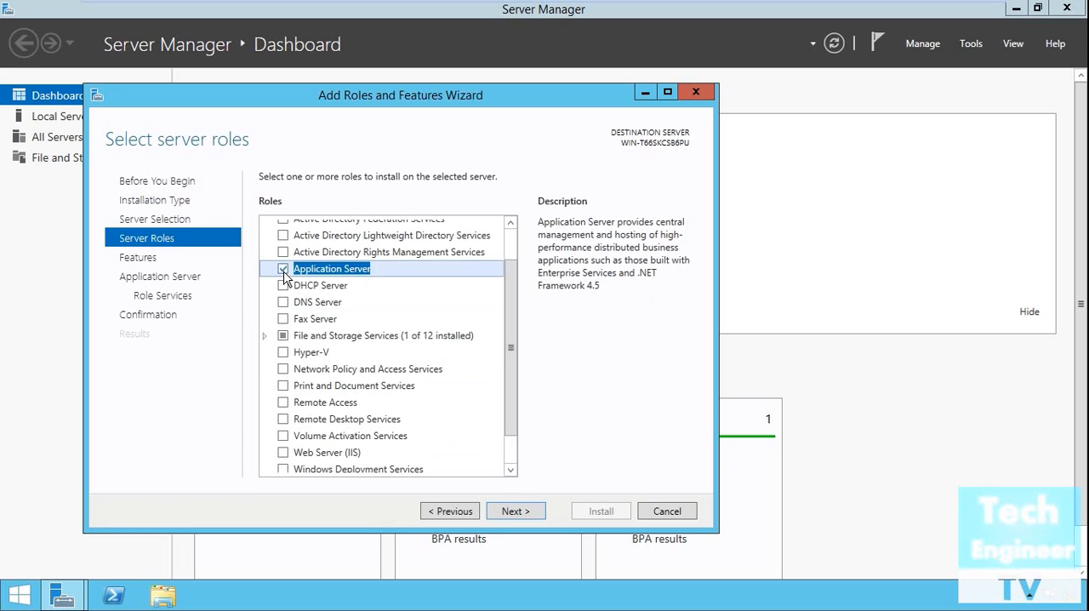
{"action": "left_click", "coordinate": [283, 269]}
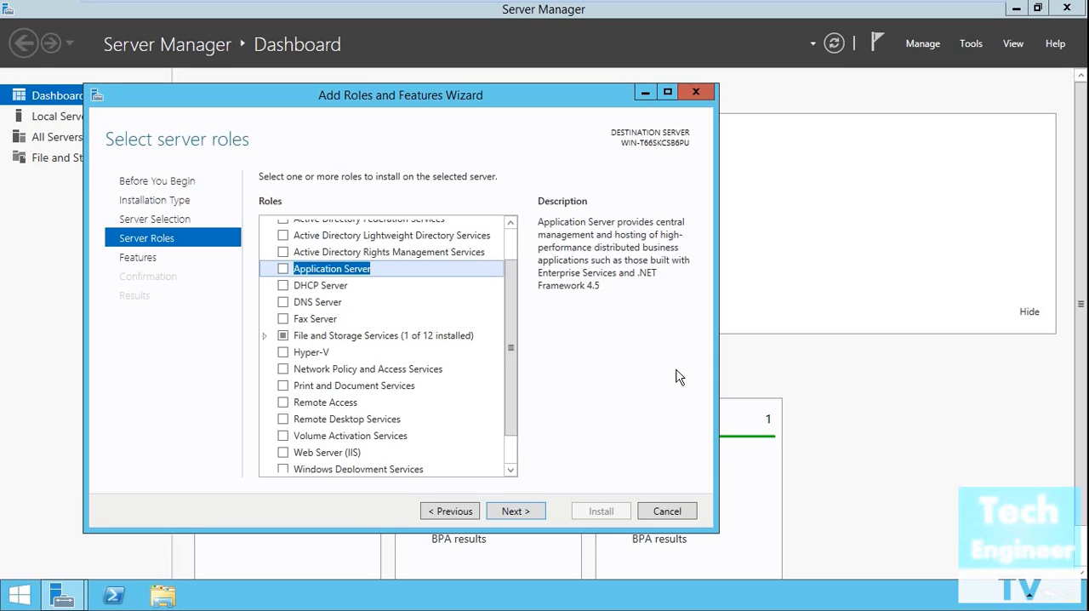
Step: Continue to the features and select Desktop Experience under User Interfaces and Infrastructure, adding its required features
{"action": "left_click", "coordinate": [518, 512]}
{"action": "scroll", "coordinate": [483, 388], "scroll_direction": "down", "scroll_amount": 2}
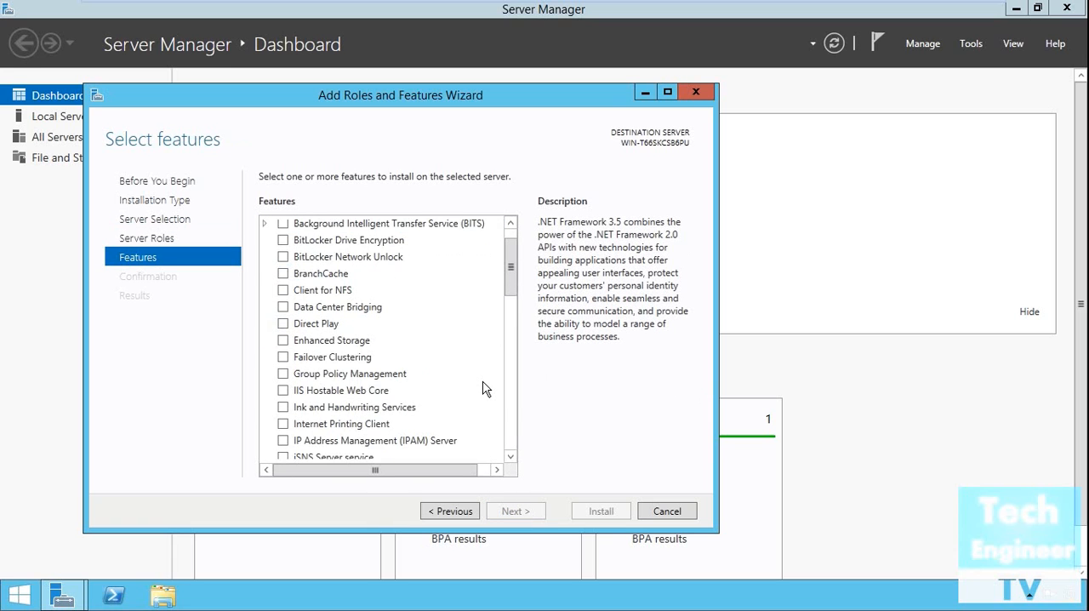
{"action": "scroll", "coordinate": [483, 388], "scroll_direction": "down", "scroll_amount": 4}
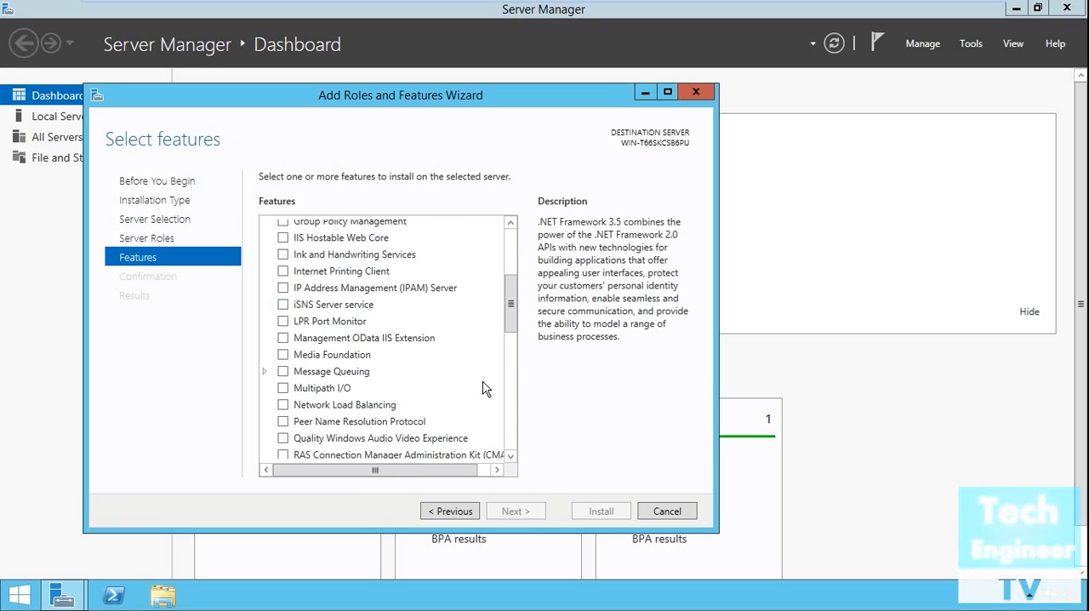
{"action": "scroll", "coordinate": [483, 388], "scroll_direction": "down", "scroll_amount": 1}
{"action": "scroll", "coordinate": [482, 388], "scroll_direction": "down", "scroll_amount": 4}
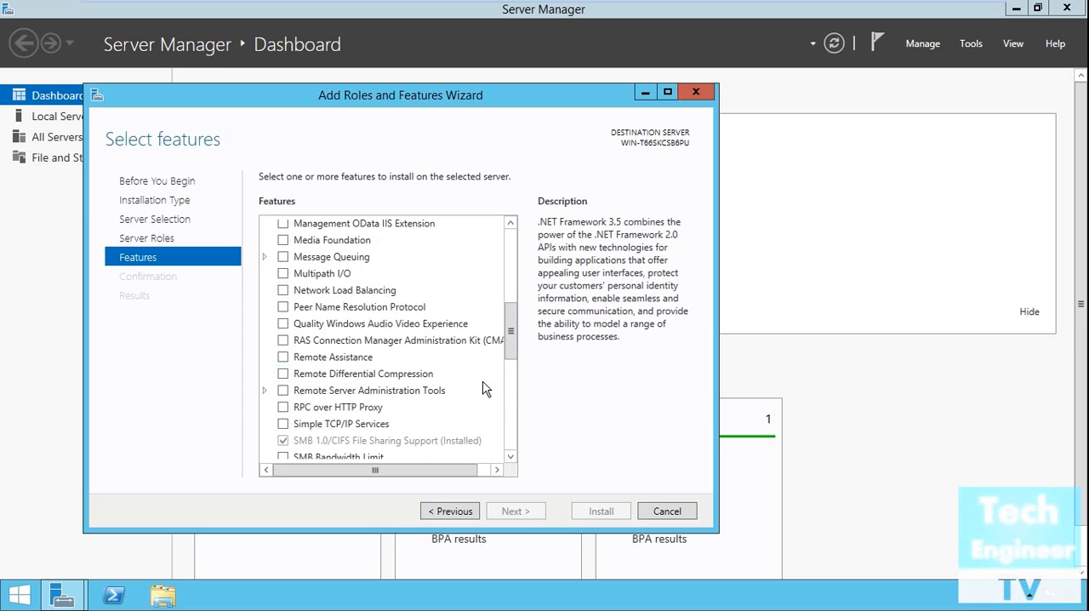
{"action": "scroll", "coordinate": [483, 388], "scroll_direction": "down", "scroll_amount": 1}
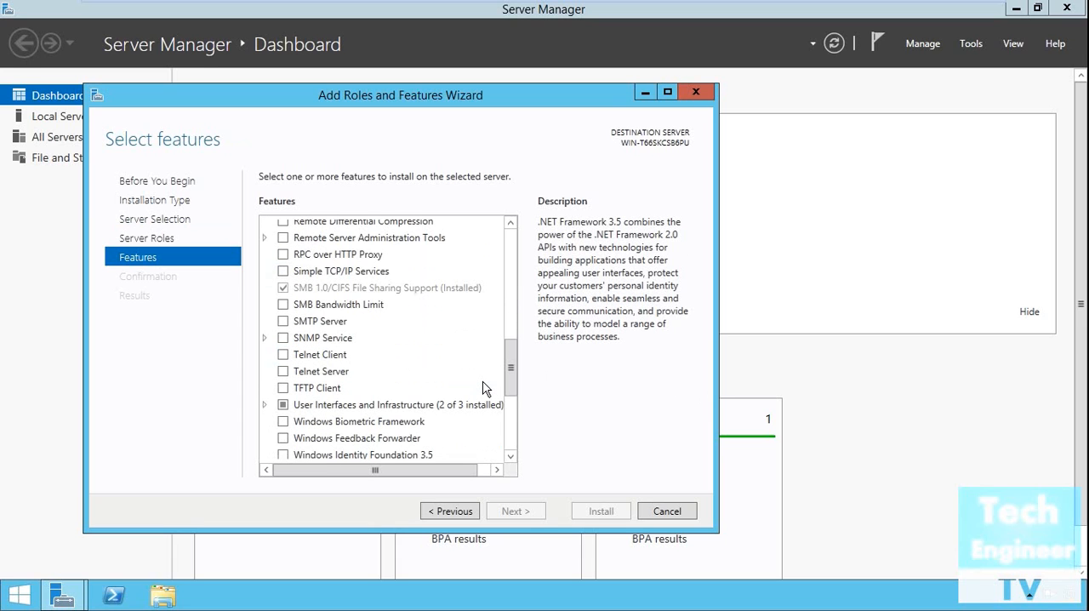
{"action": "scroll", "coordinate": [483, 388], "scroll_direction": "down", "scroll_amount": 2}
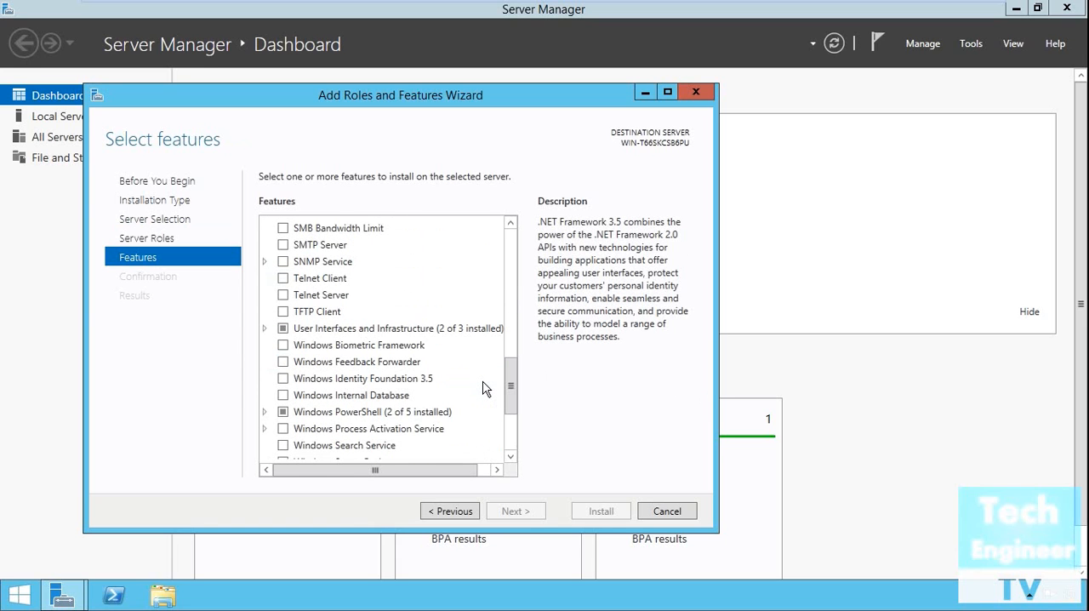
{"action": "scroll", "coordinate": [483, 388], "scroll_direction": "down", "scroll_amount": 1}
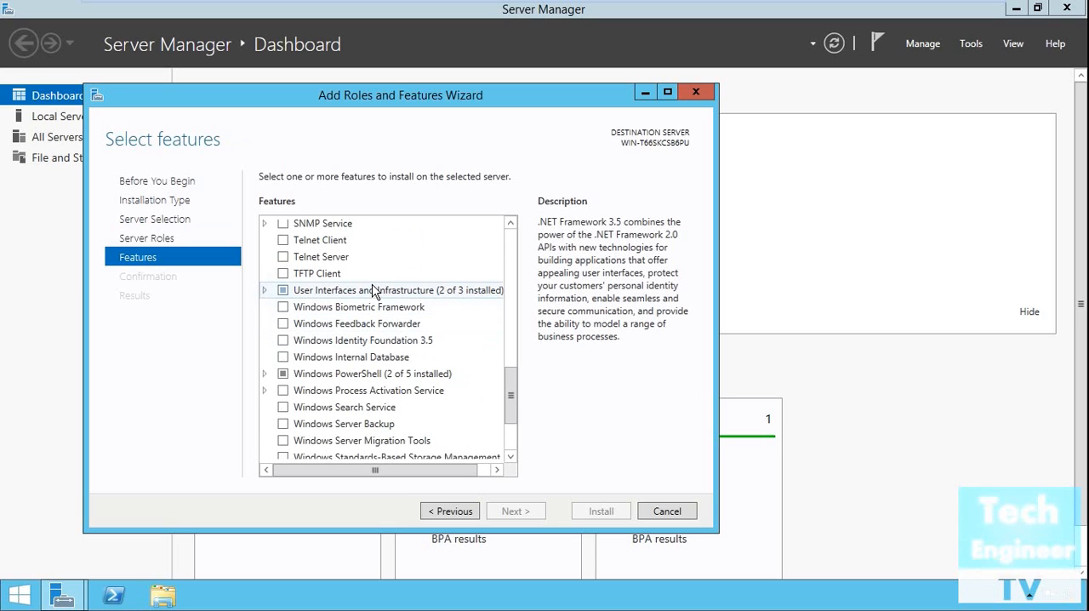
{"action": "double_click", "coordinate": [374, 291]}
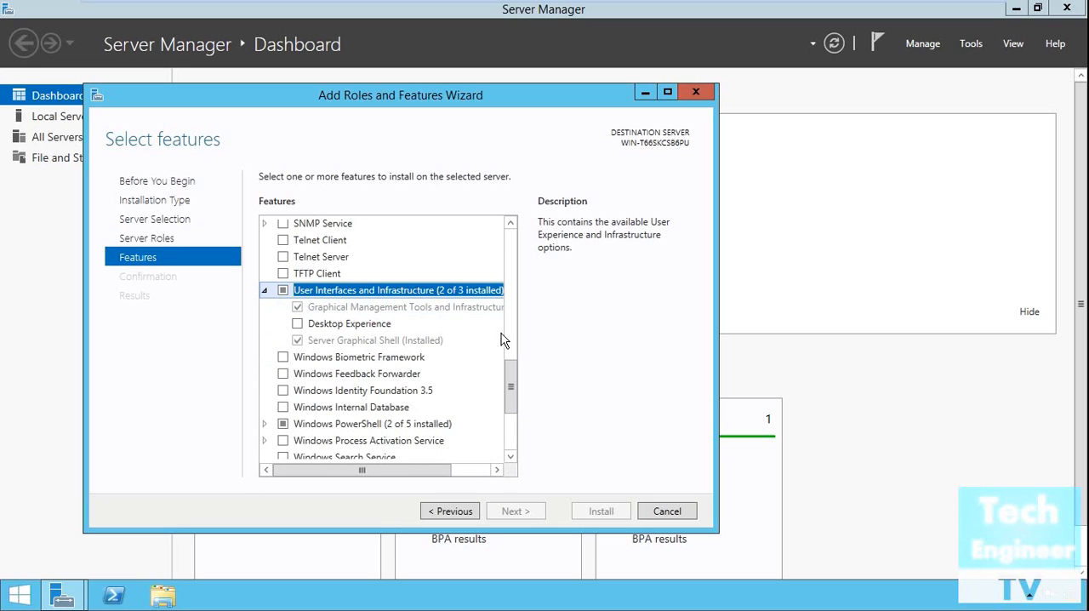
{"action": "left_click", "coordinate": [357, 325]}
{"action": "left_click", "coordinate": [298, 324]}
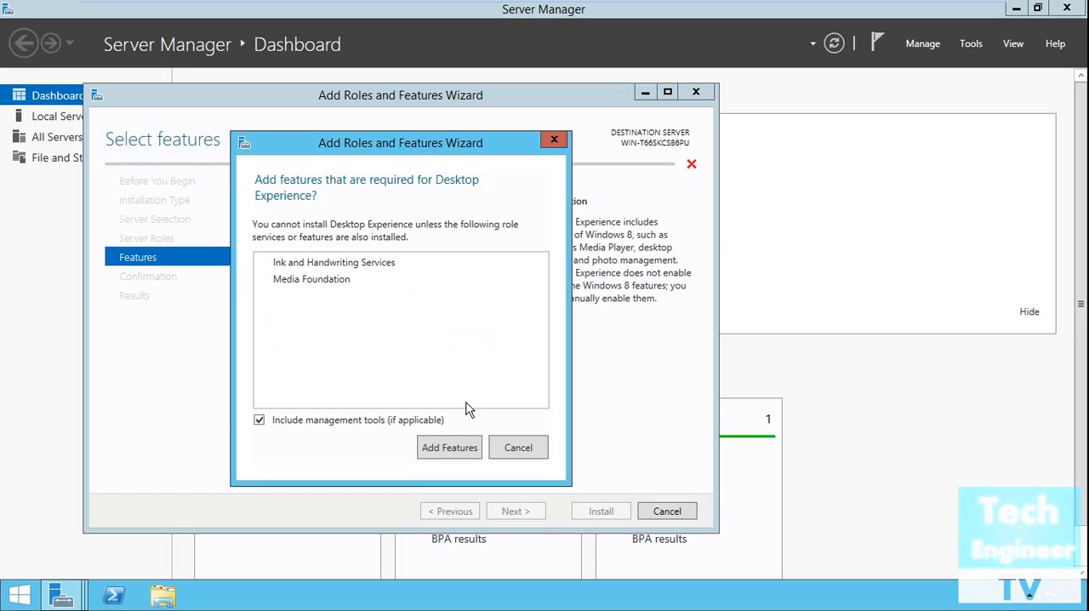
{"action": "left_click", "coordinate": [458, 449]}
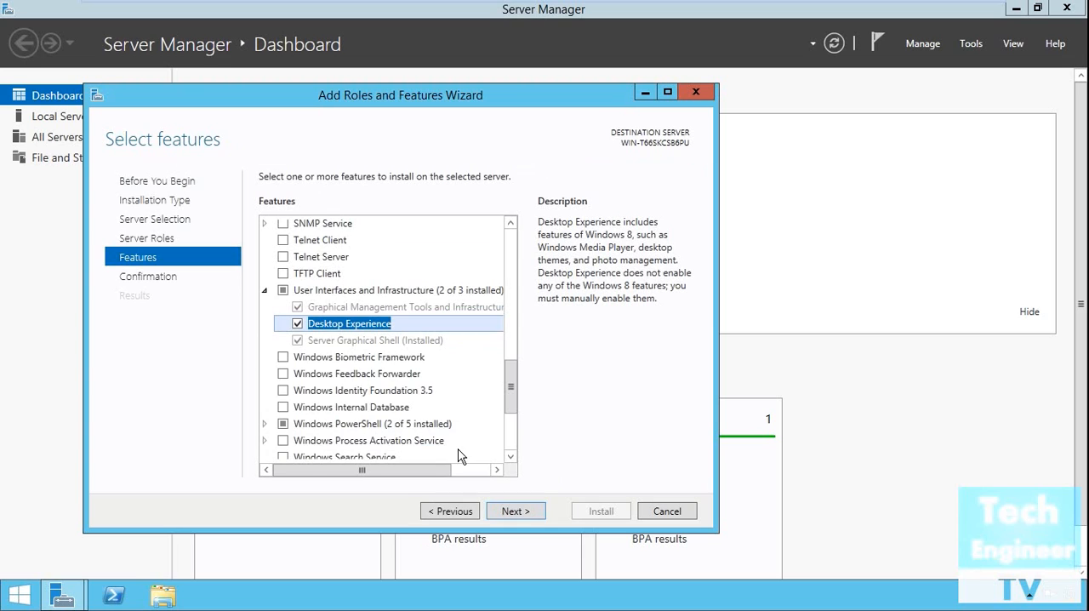
Step: Proceed to the confirmation page, decline automatic restarts of the destination server, and install Desktop Experience with its required features
{"action": "left_click", "coordinate": [527, 512]}
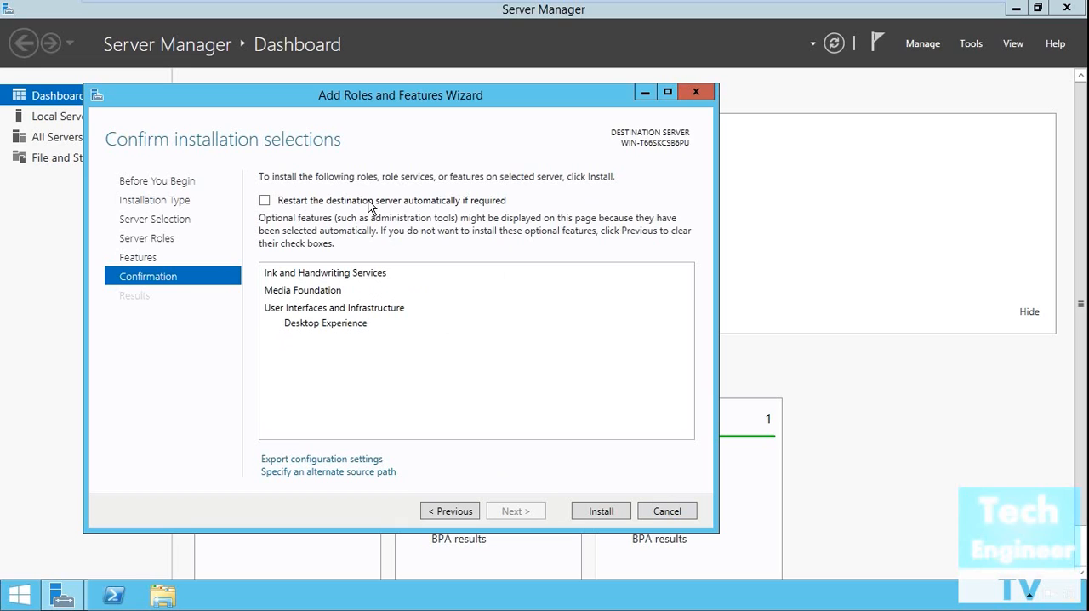
{"action": "left_click", "coordinate": [265, 201]}
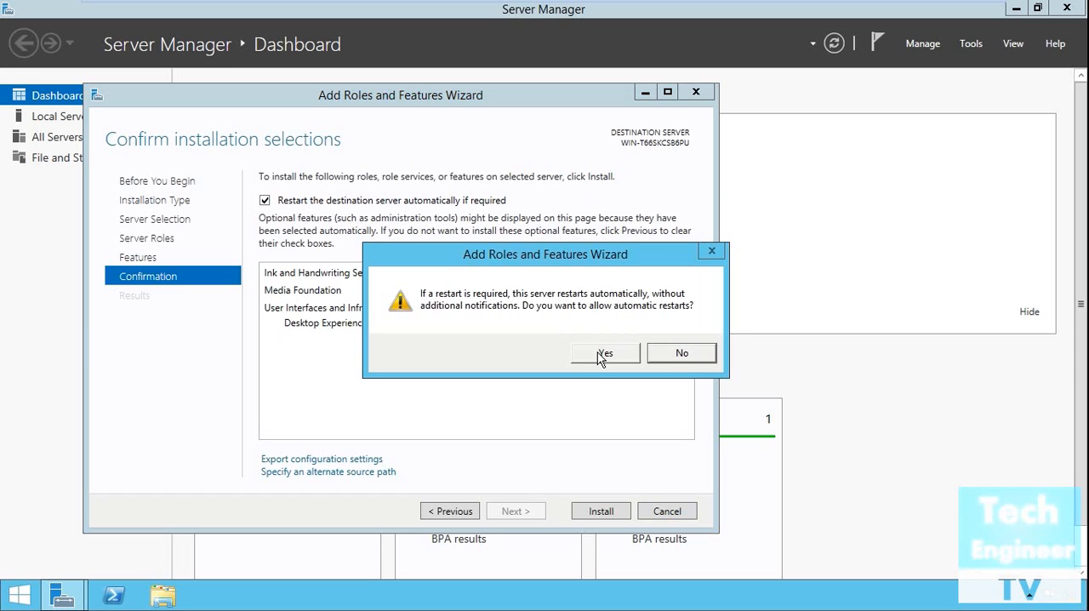
{"action": "left_click", "coordinate": [667, 352]}
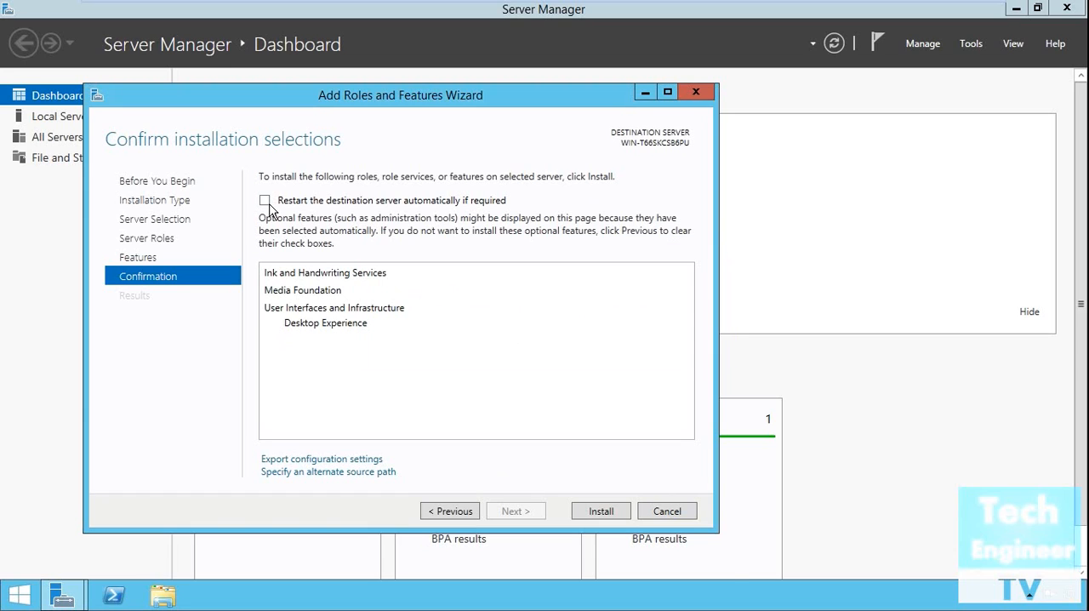
{"action": "left_click", "coordinate": [601, 511]}
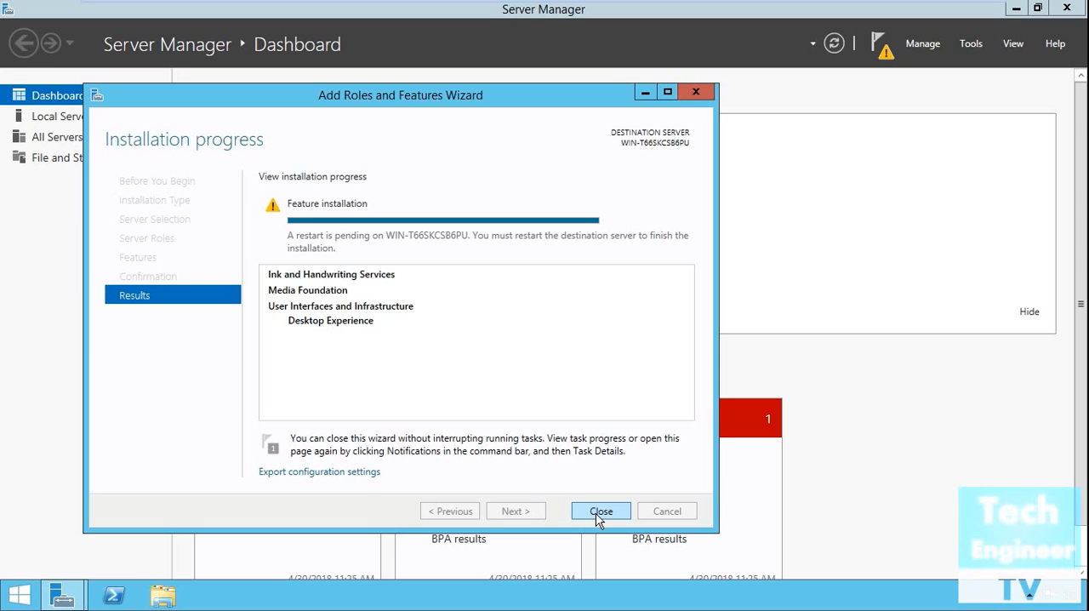
Step: Close the Add Roles and Features Wizard and read the feature installation notification on the dashboard
{"action": "left_click", "coordinate": [599, 512]}
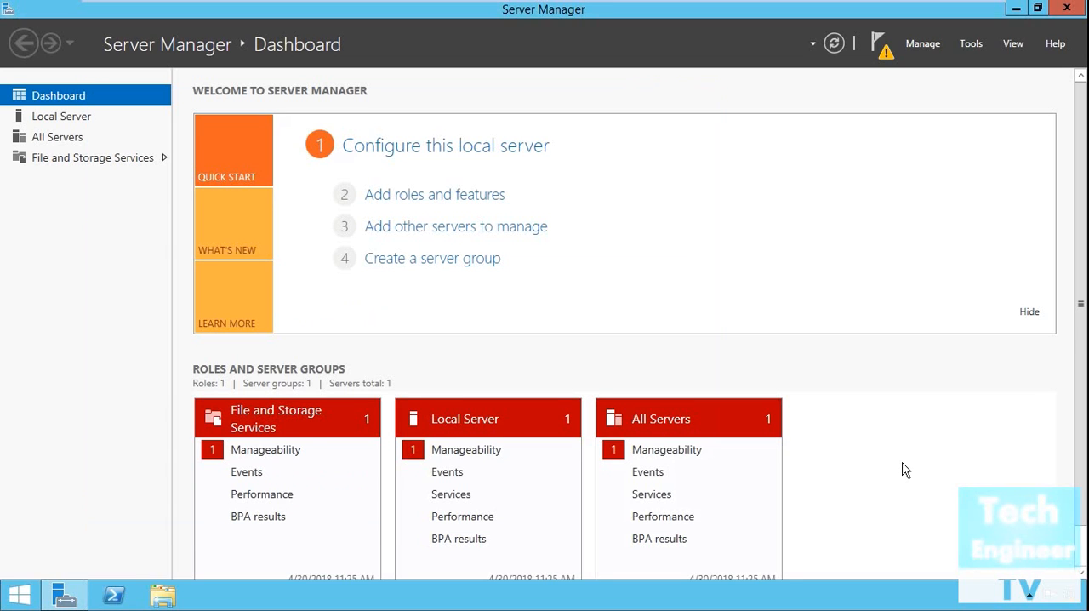
{"action": "scroll", "coordinate": [905, 470], "scroll_direction": "down", "scroll_amount": 1}
{"action": "scroll", "coordinate": [905, 472], "scroll_direction": "down", "scroll_amount": 1}
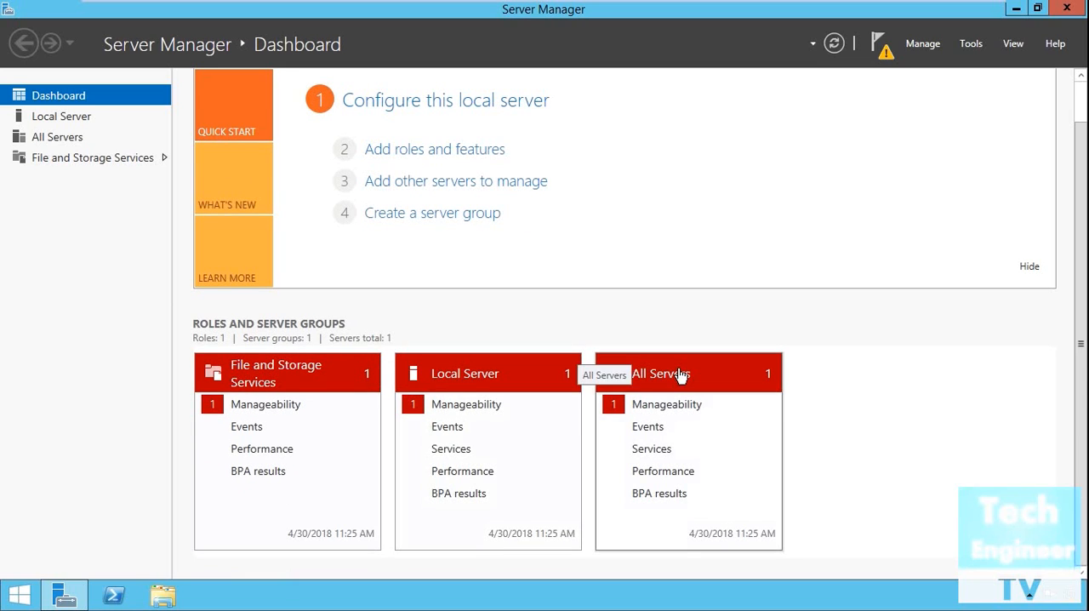
{"action": "scroll", "coordinate": [788, 396], "scroll_direction": "up", "scroll_amount": 1}
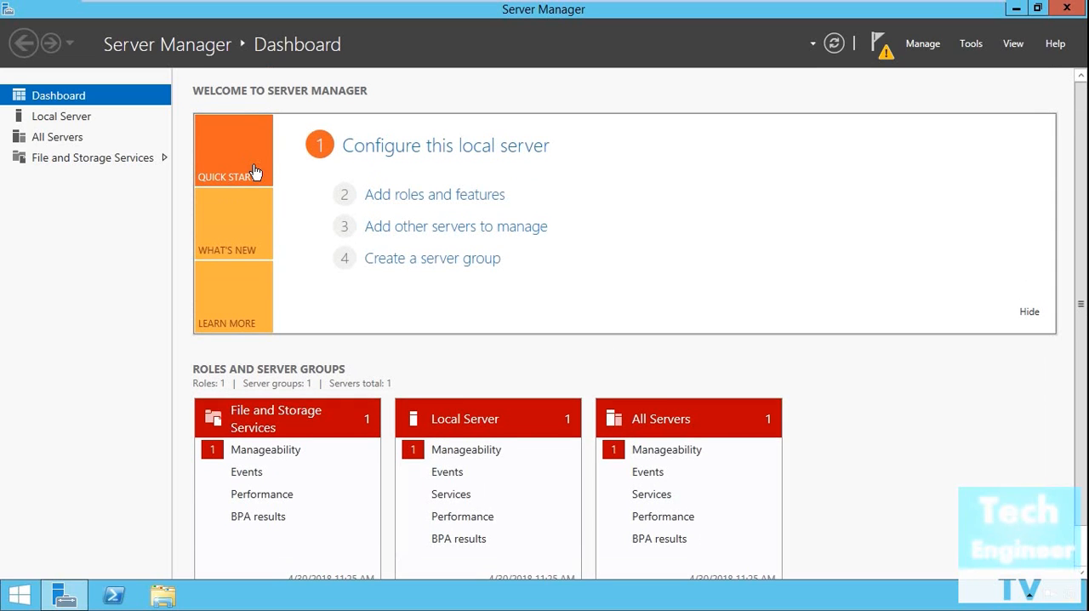
{"action": "left_click", "coordinate": [882, 47]}
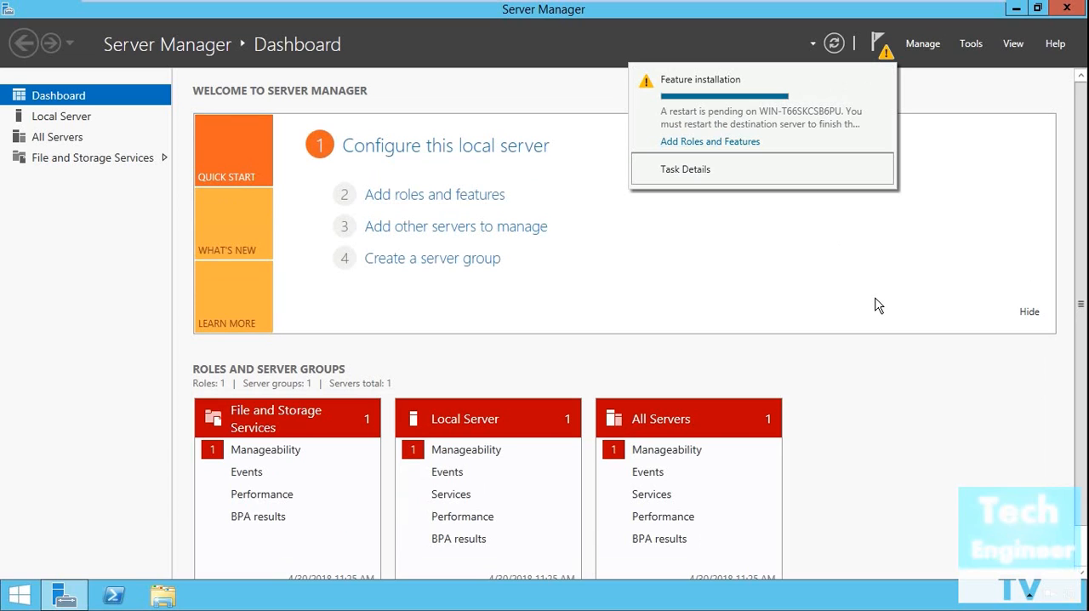
{"action": "left_click", "coordinate": [885, 398]}
{"action": "scroll", "coordinate": [885, 398], "scroll_direction": "down", "scroll_amount": 1}
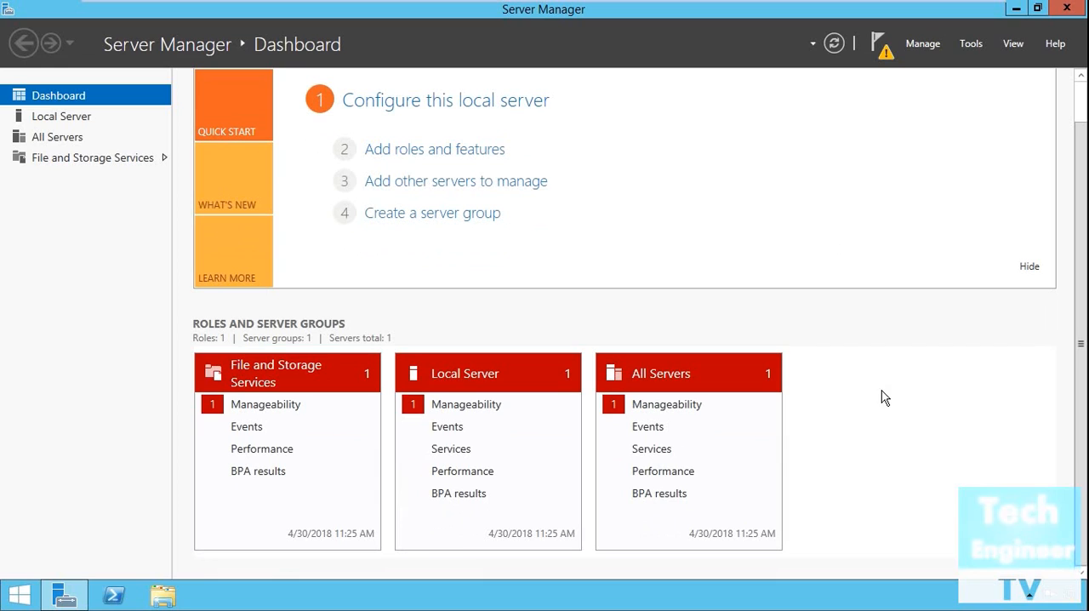
Step: View the All Servers list and the Local Server properties, and return to the dashboard
{"action": "left_click", "coordinate": [691, 385]}
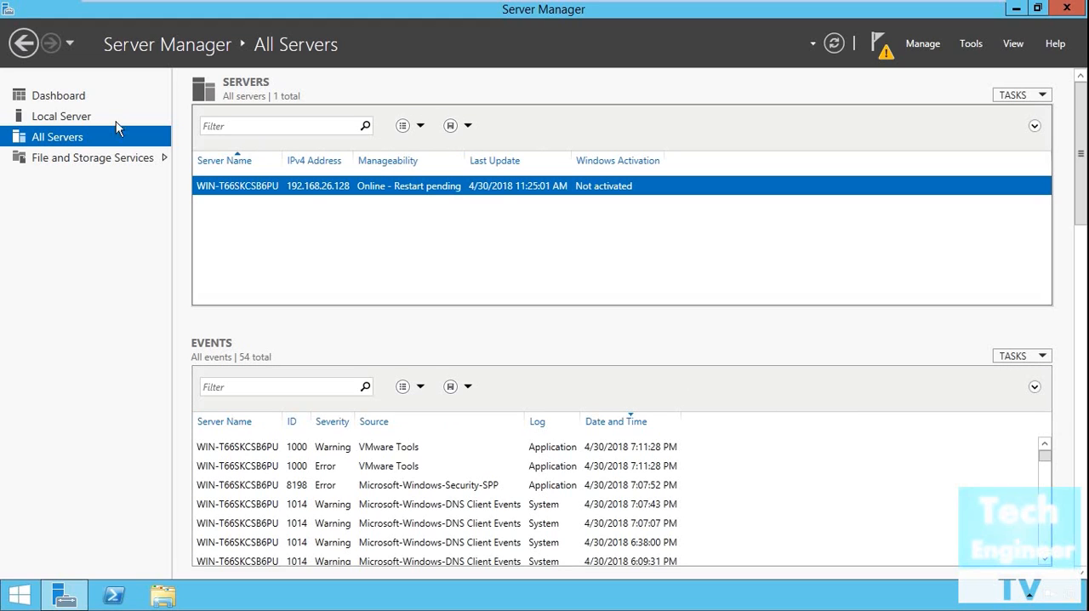
{"action": "left_click", "coordinate": [47, 119]}
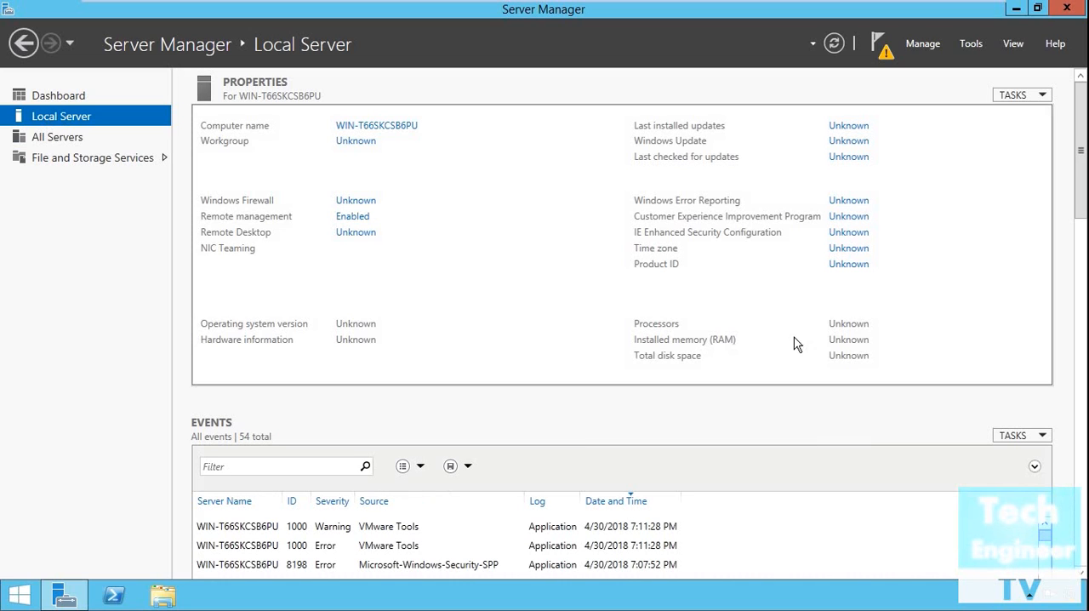
{"action": "left_click", "coordinate": [83, 97]}
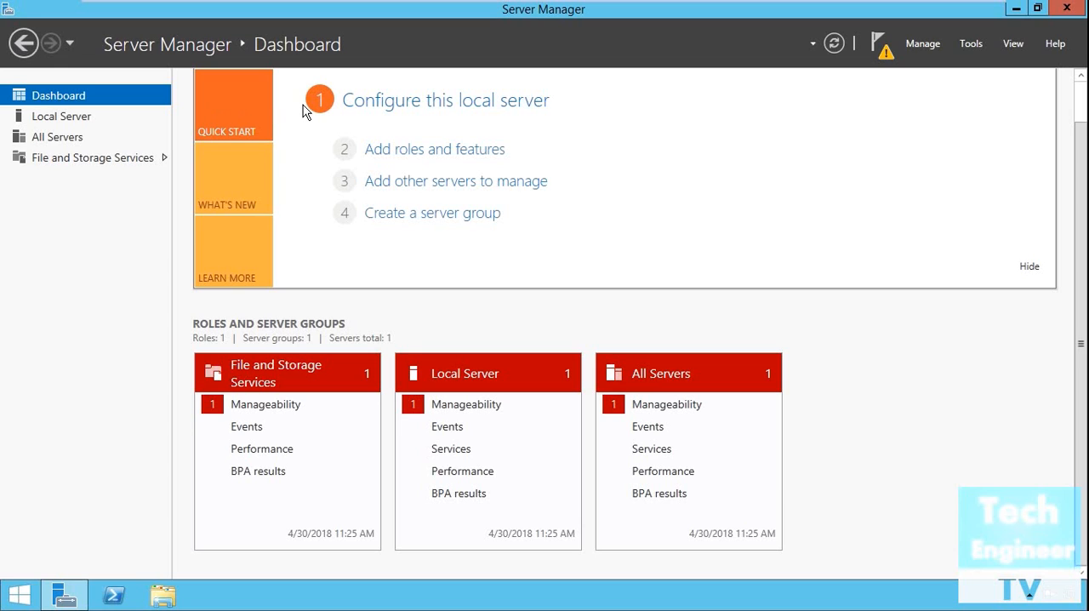
Step: Restart the server, giving Hardware: Maintenance (Planned) as the reason
{"action": "left_click", "coordinate": [20, 598]}
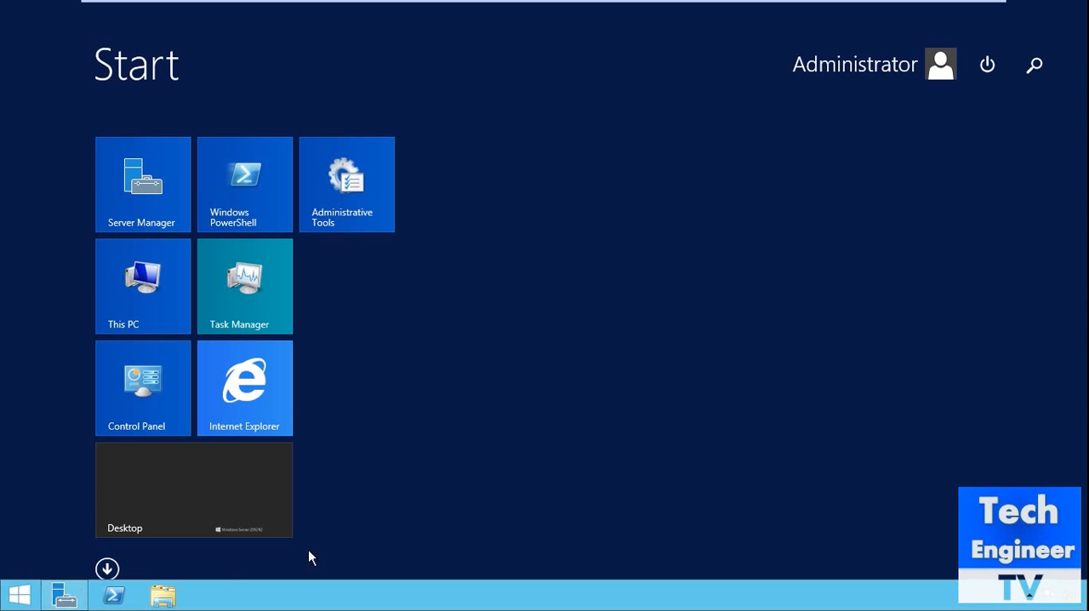
{"action": "left_click", "coordinate": [987, 68]}
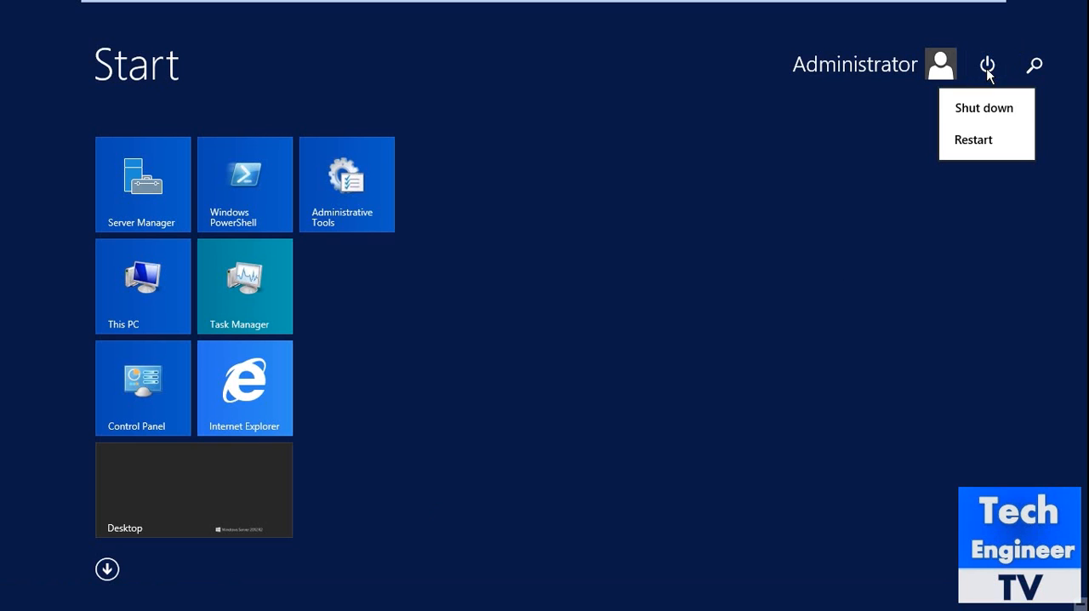
{"action": "left_click", "coordinate": [966, 146]}
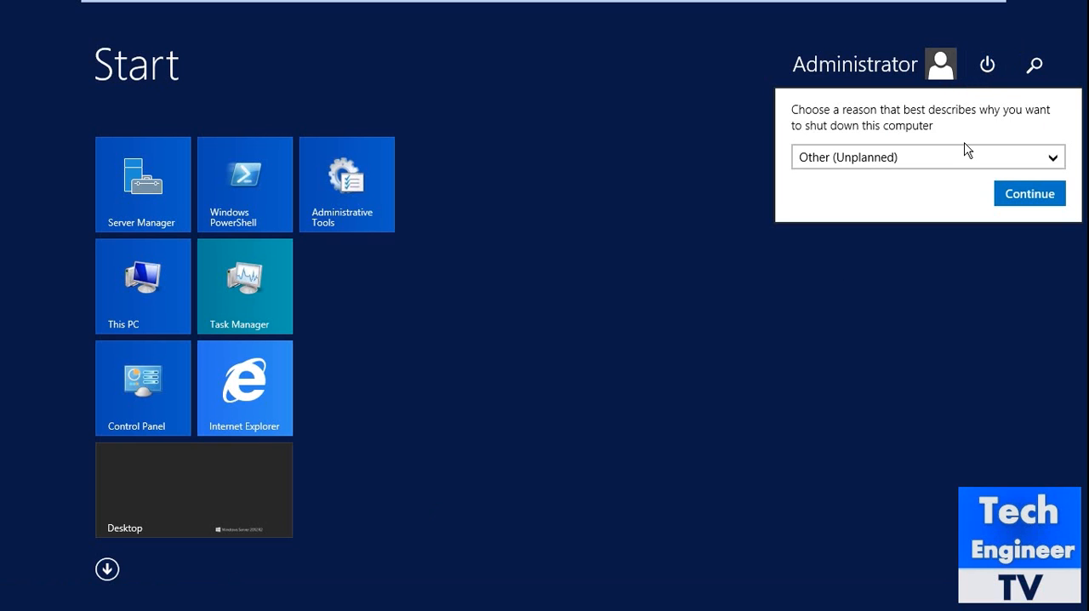
{"action": "left_click", "coordinate": [969, 156]}
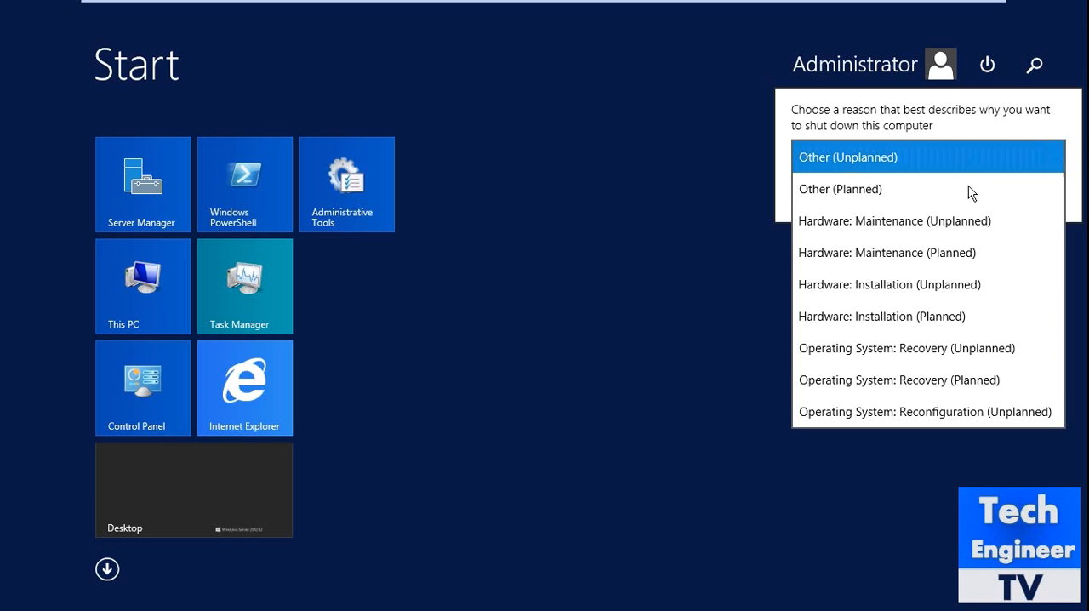
{"action": "left_click", "coordinate": [948, 253]}
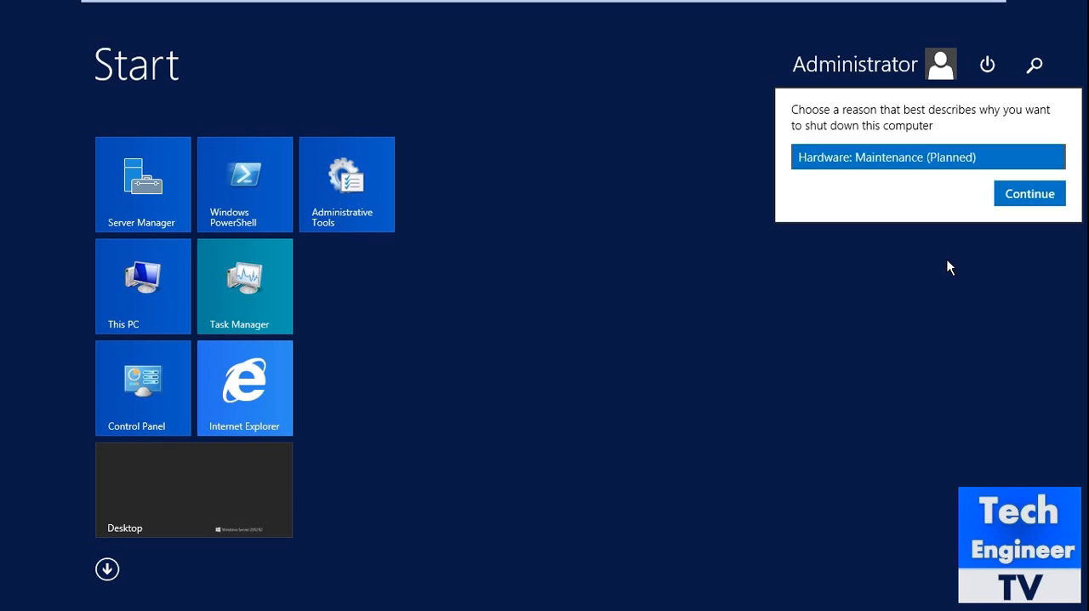
{"action": "left_click", "coordinate": [1039, 192]}
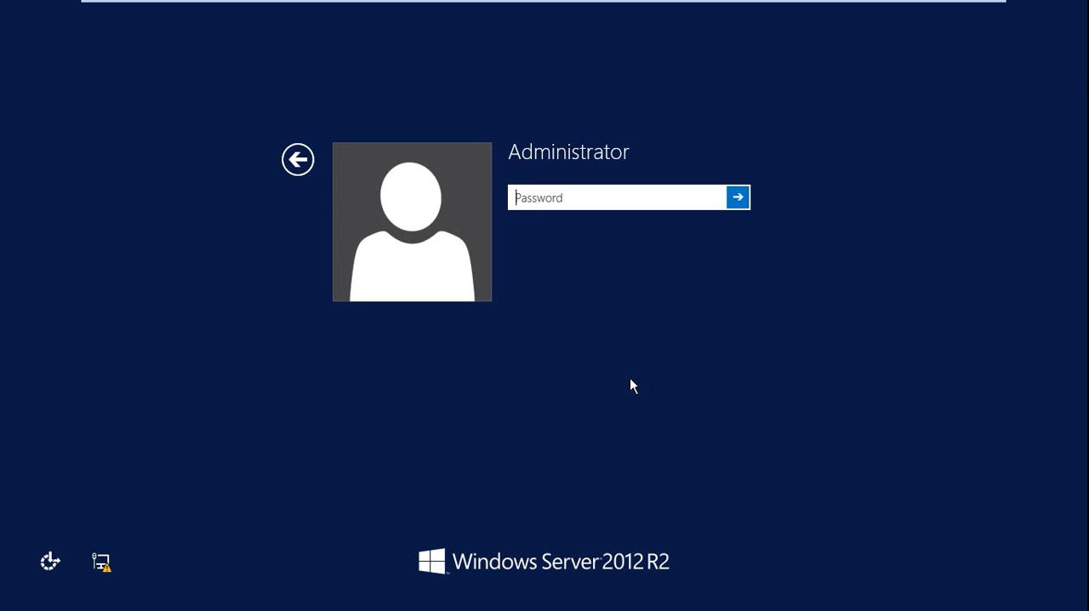
Step: Sign in to the Administrator account by entering its password
{"action": "type", "text": "••••••••"}
{"action": "key", "text": "Return"}
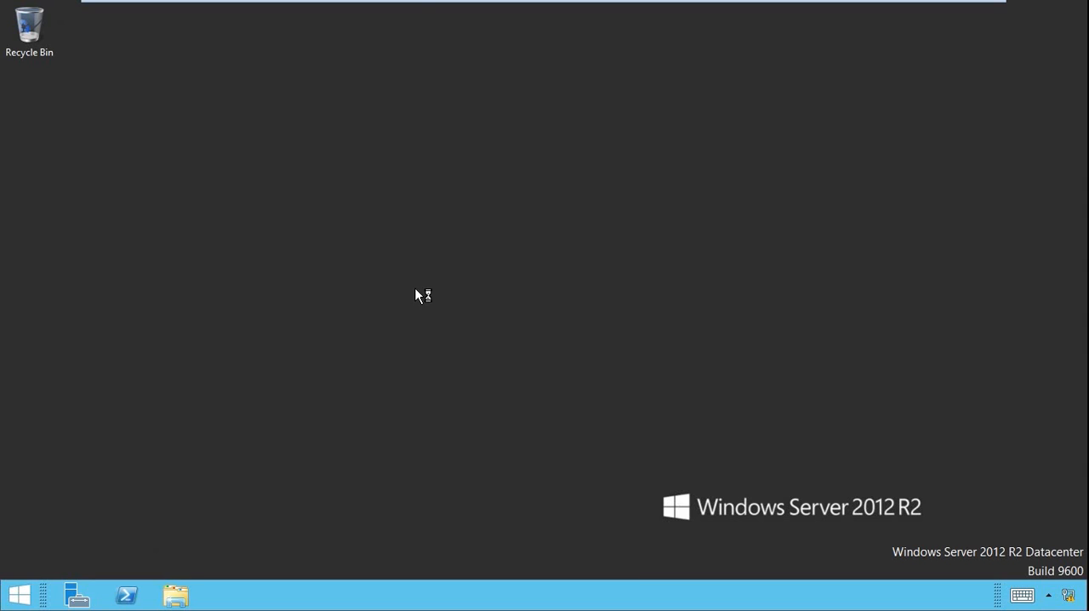
Step: Refresh the desktop four times
{"action": "right_click", "coordinate": [443, 332]}
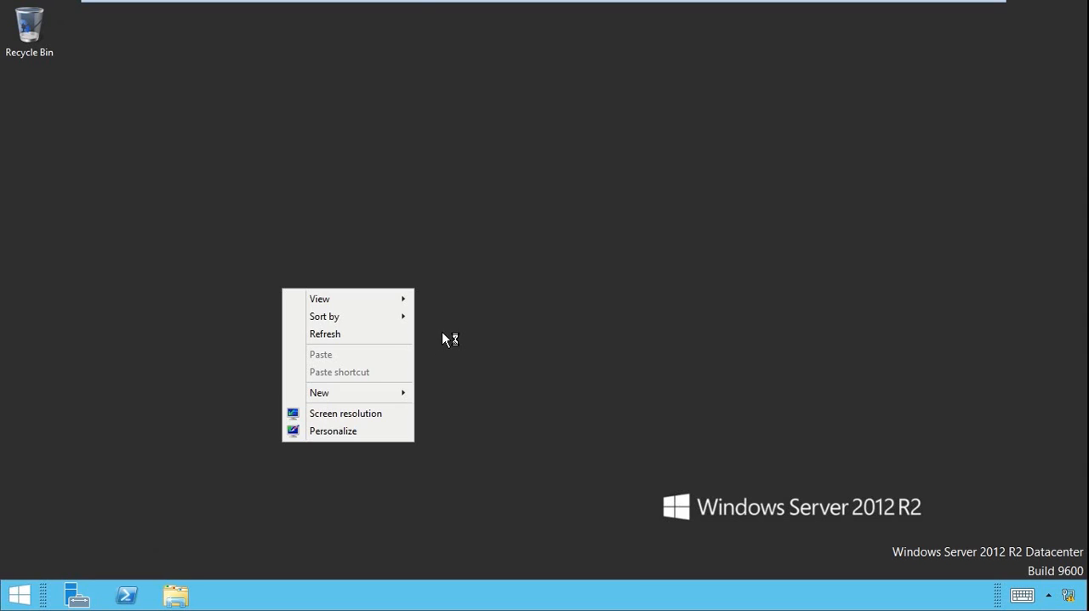
{"action": "left_click", "coordinate": [378, 329]}
{"action": "right_click", "coordinate": [338, 261]}
{"action": "left_click", "coordinate": [328, 306]}
{"action": "right_click", "coordinate": [302, 219]}
{"action": "left_click", "coordinate": [286, 267]}
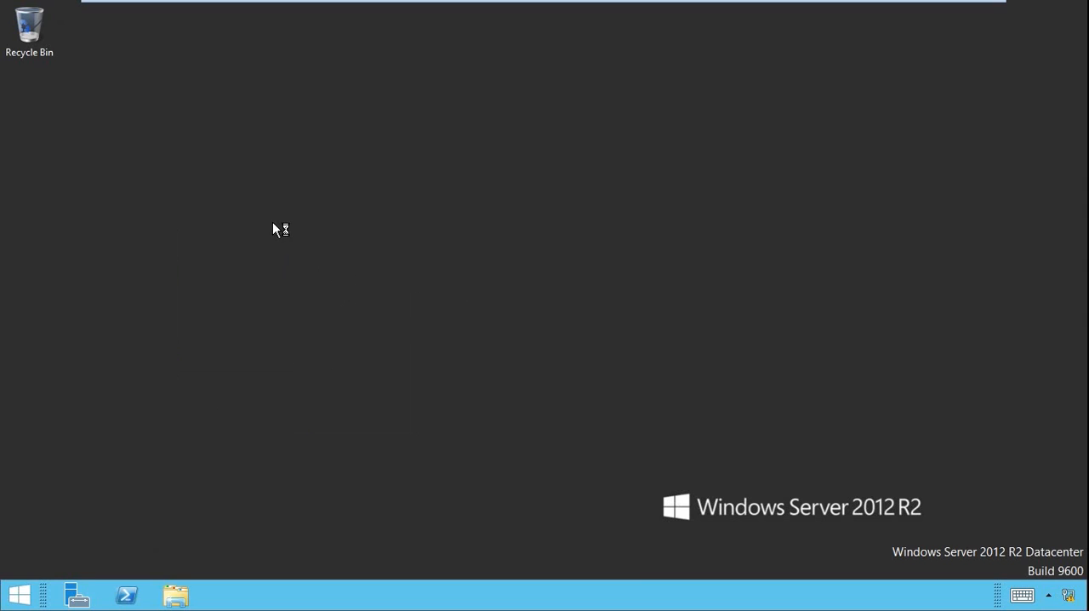
{"action": "right_click", "coordinate": [272, 221]}
{"action": "left_click", "coordinate": [262, 268]}
Step: Open the Start screen and examine its tiles and the options for its empty area
{"action": "left_click", "coordinate": [20, 600]}
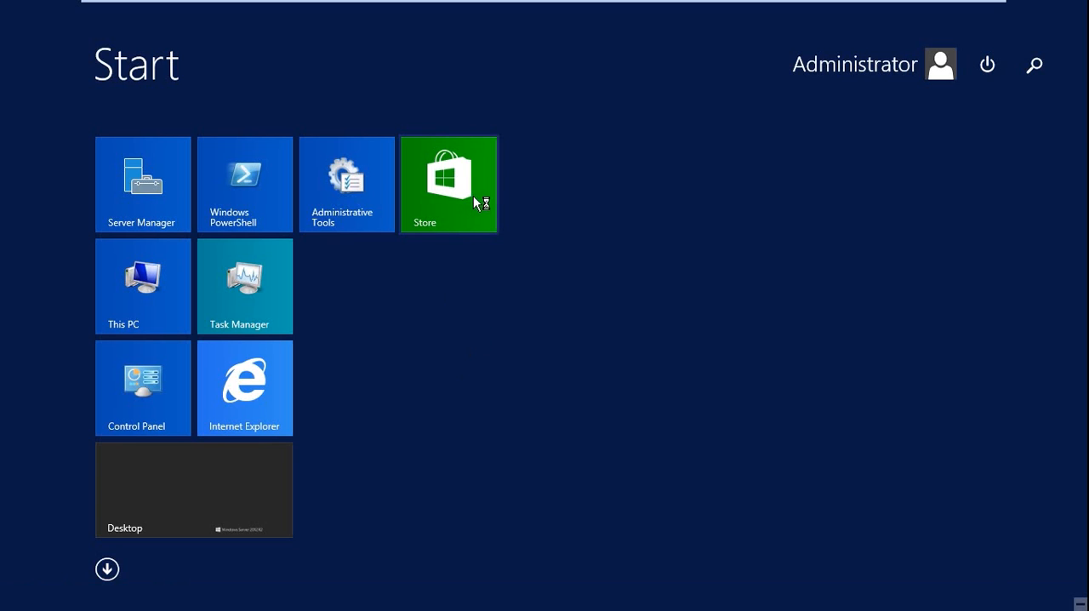
{"action": "right_click", "coordinate": [715, 383]}
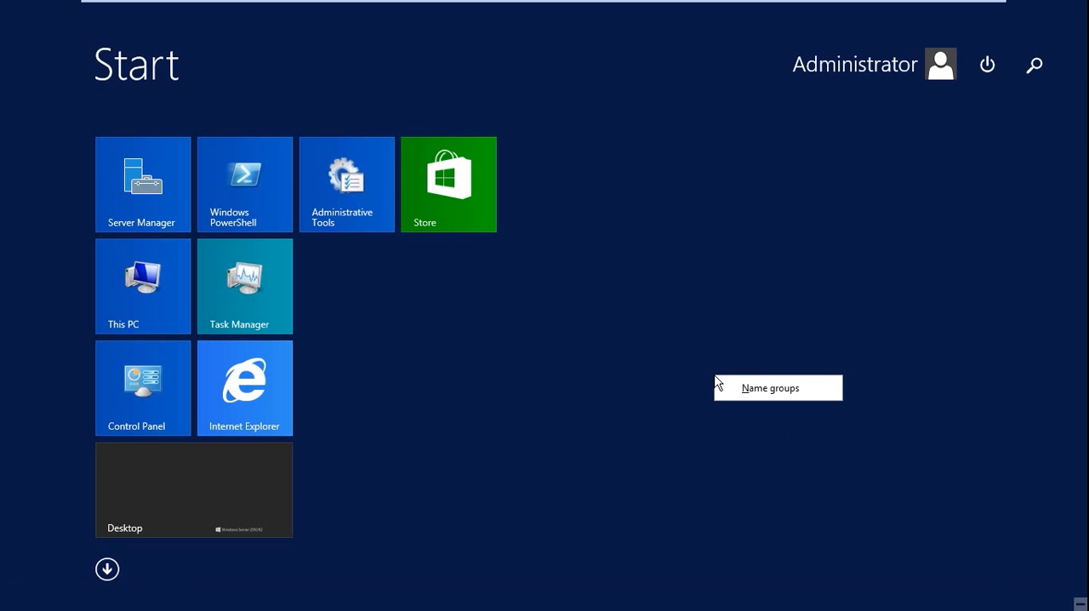
{"action": "left_click", "coordinate": [750, 475]}
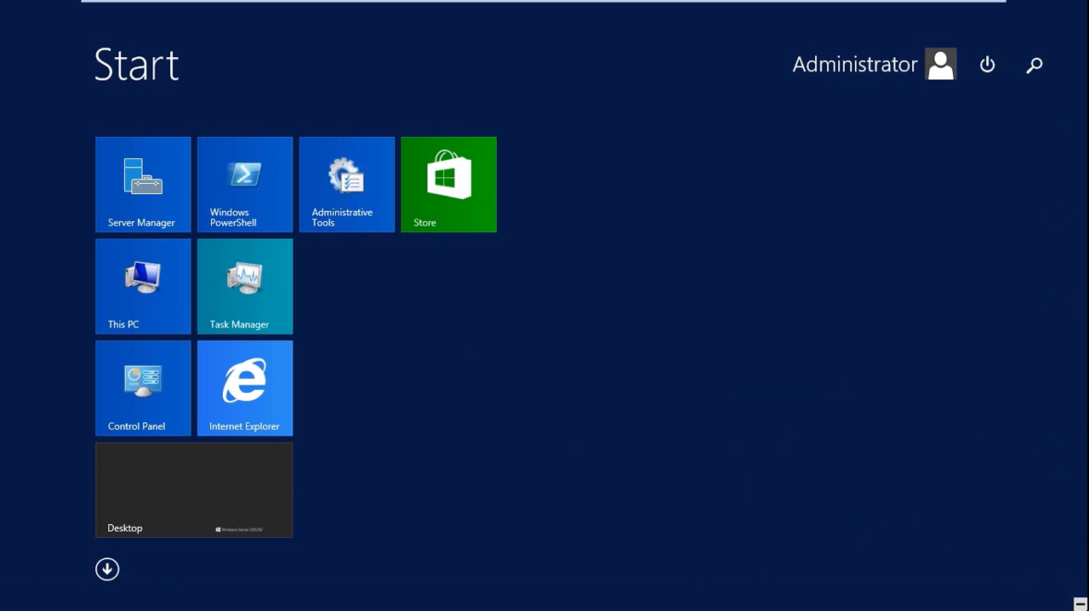
Step: Look through the full list of installed apps sorted by name, and return to the desktop
{"action": "mouse_move", "coordinate": [1088, 609]}
{"action": "left_click", "coordinate": [111, 575]}
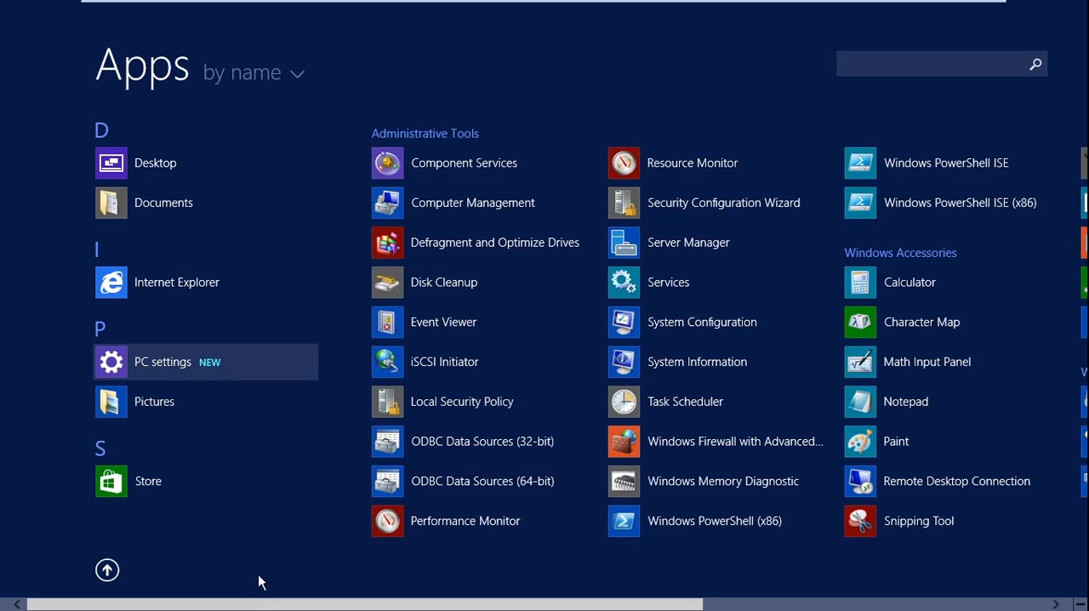
{"action": "left_click_drag", "start_coordinate": [250, 604], "coordinate": [593, 600]}
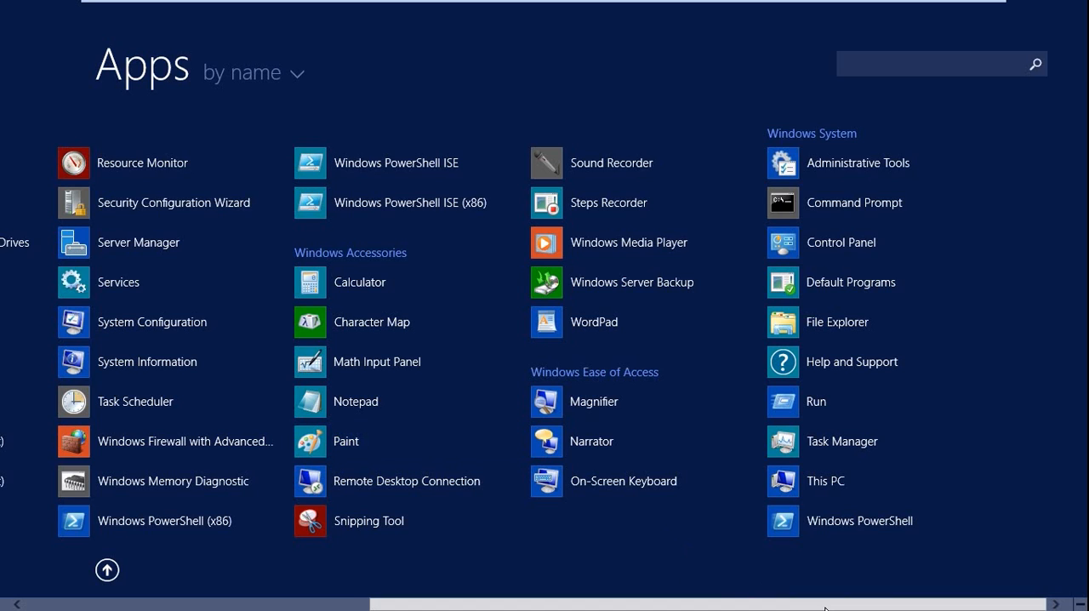
{"action": "left_click_drag", "start_coordinate": [824, 608], "coordinate": [392, 608]}
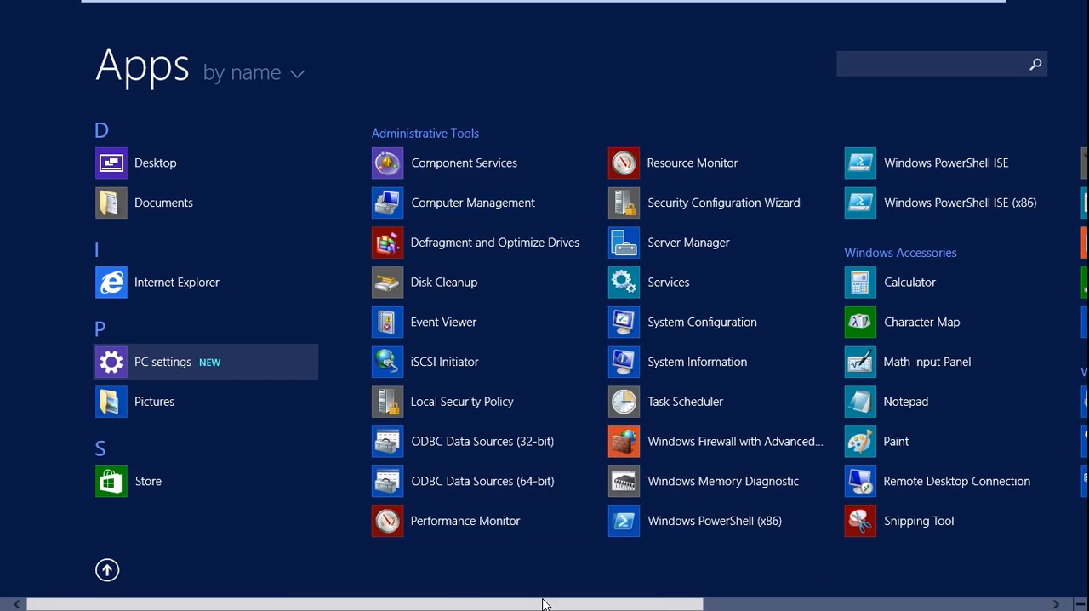
{"action": "left_click", "coordinate": [103, 574]}
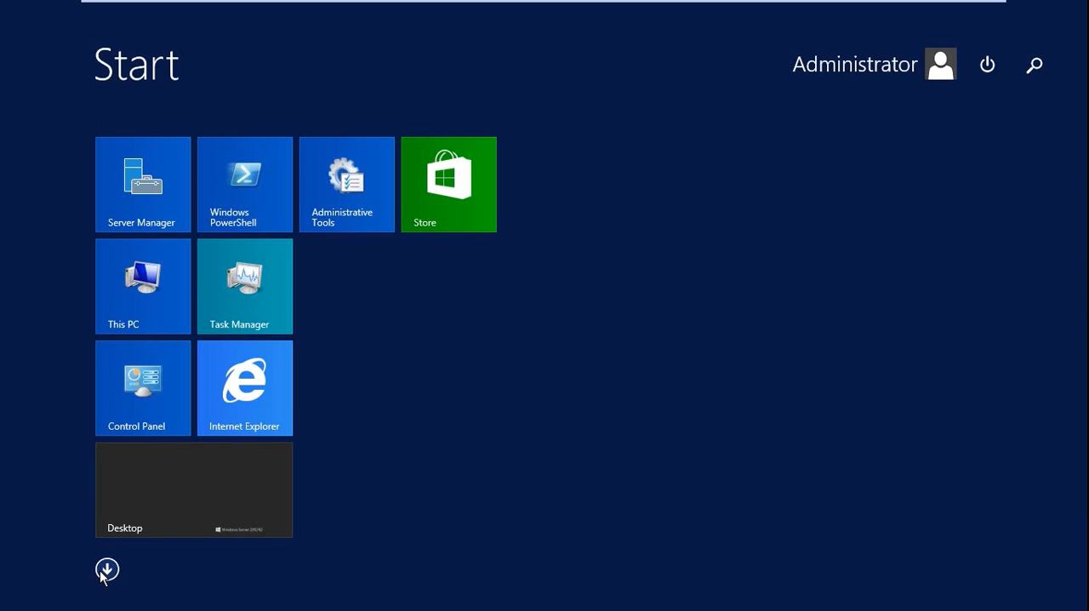
{"action": "left_click", "coordinate": [179, 516]}
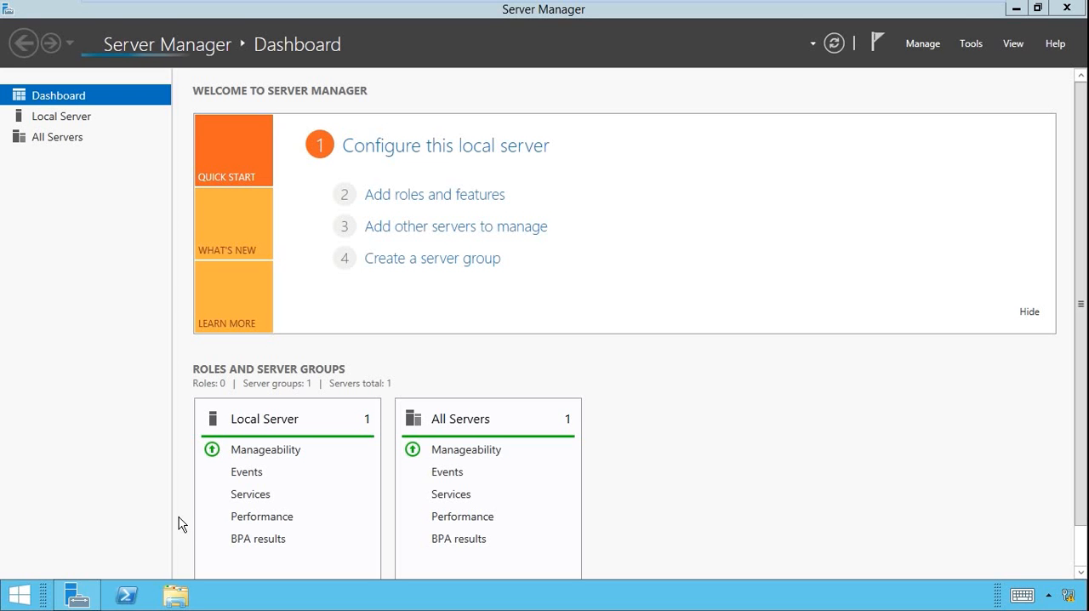